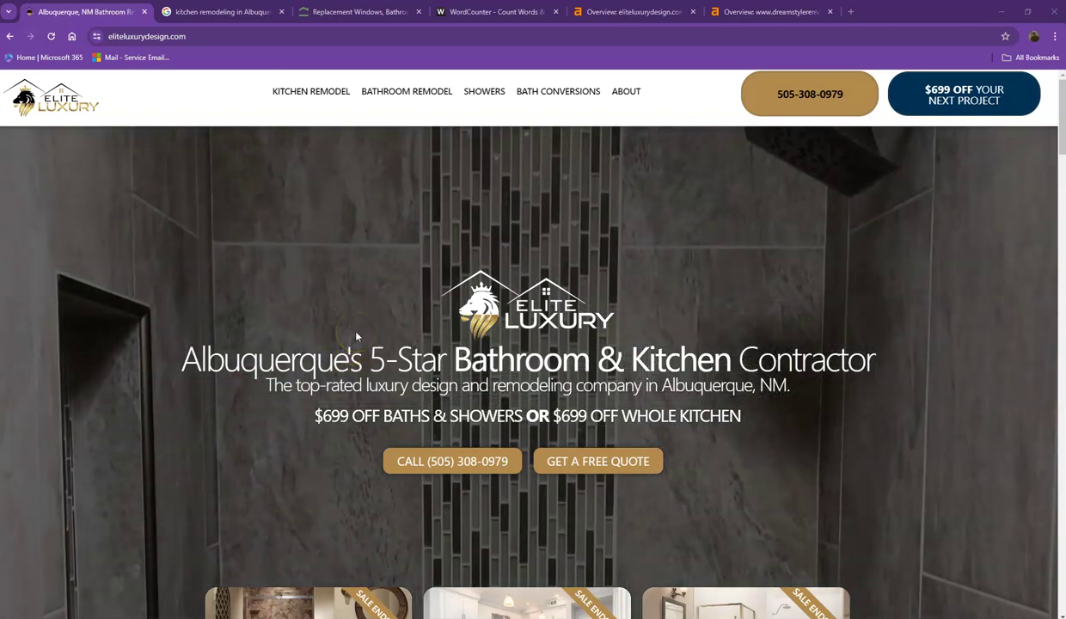
# Step: Glance over the competitor Dreamstyle Remodeling site
pyautogui.click(360, 321)
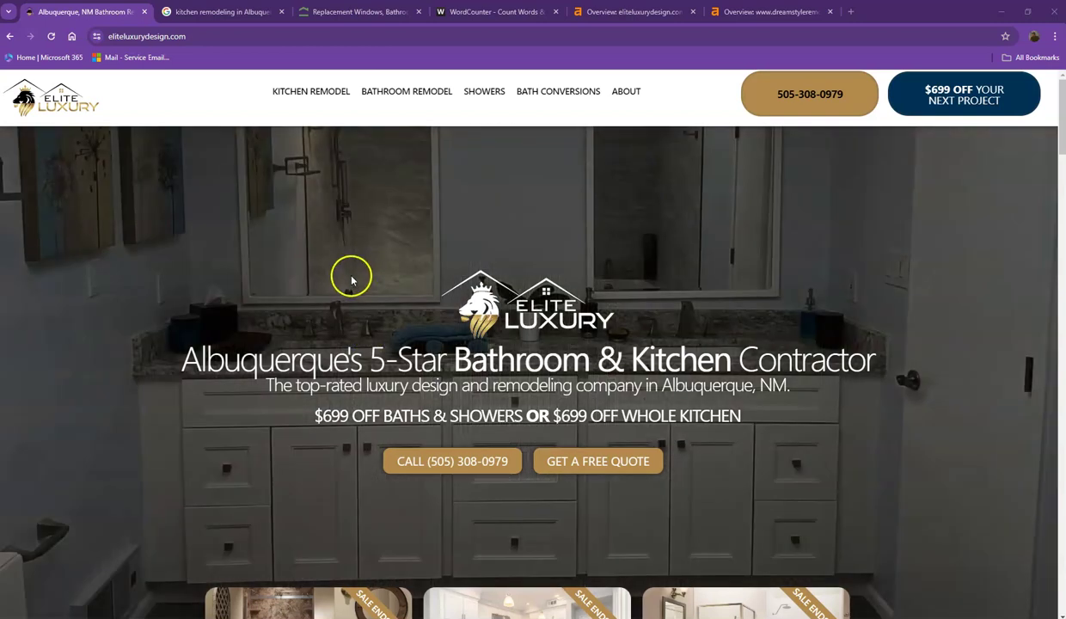
pyautogui.click(335, 14)
pyautogui.scroll(-3, 361, 245)
pyautogui.scroll(-3, 374, 257)
pyautogui.scroll(-3, 375, 262)
pyautogui.scroll(5, 375, 261)
pyautogui.scroll(2, 374, 261)
pyautogui.scroll(2, 374, 262)
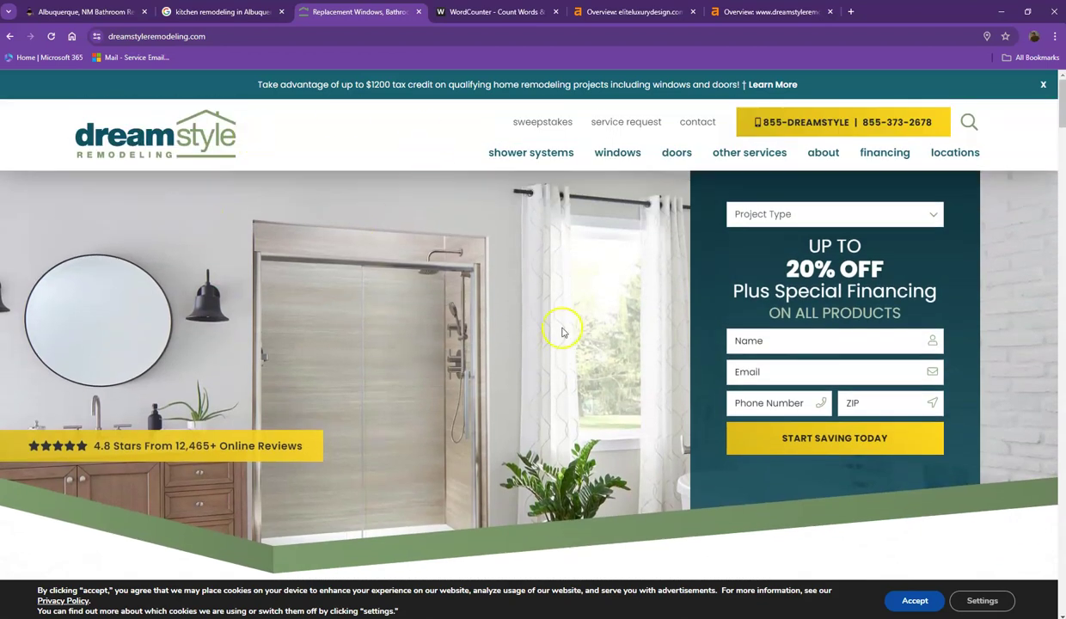
# Step: Read through the Elite Luxury Design homepage from top to bottom and back
pyautogui.click(104, 16)
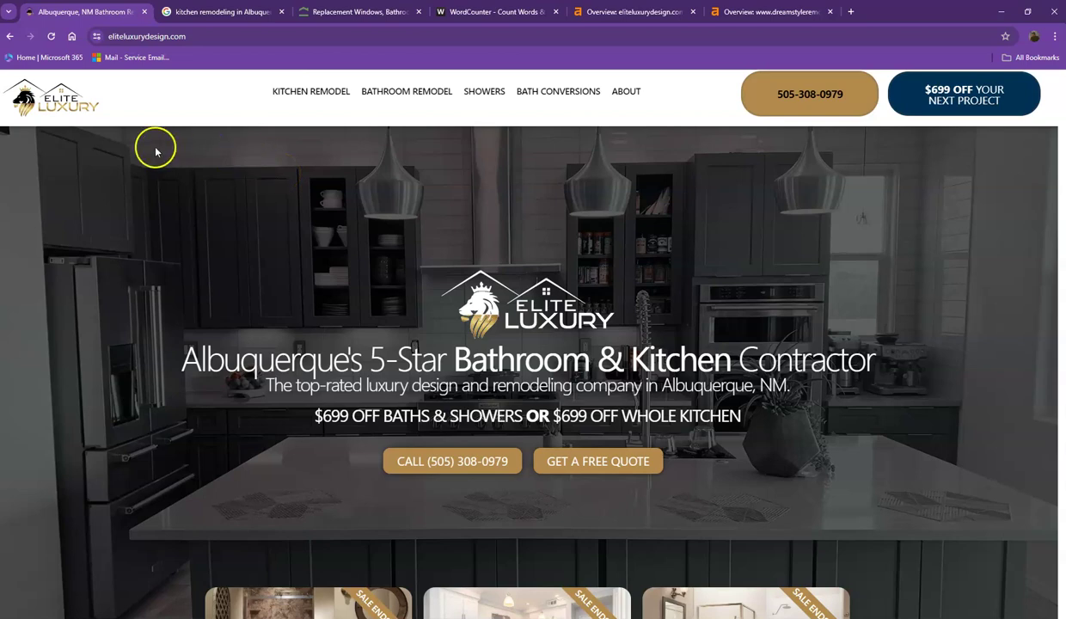
pyautogui.scroll(-1, 471, 307)
pyautogui.scroll(-2, 472, 308)
pyautogui.scroll(-2, 472, 308)
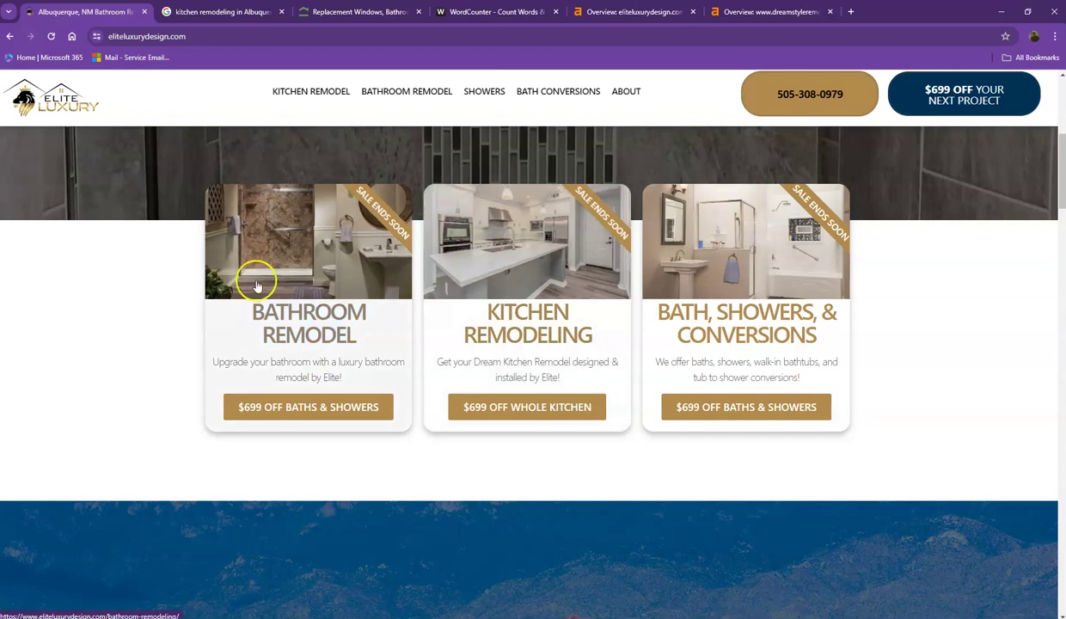
pyautogui.scroll(-1, 569, 318)
pyautogui.scroll(-3, 569, 329)
pyautogui.scroll(-3, 567, 329)
pyautogui.scroll(-1, 564, 329)
pyautogui.scroll(-3, 562, 329)
pyautogui.scroll(-2, 562, 329)
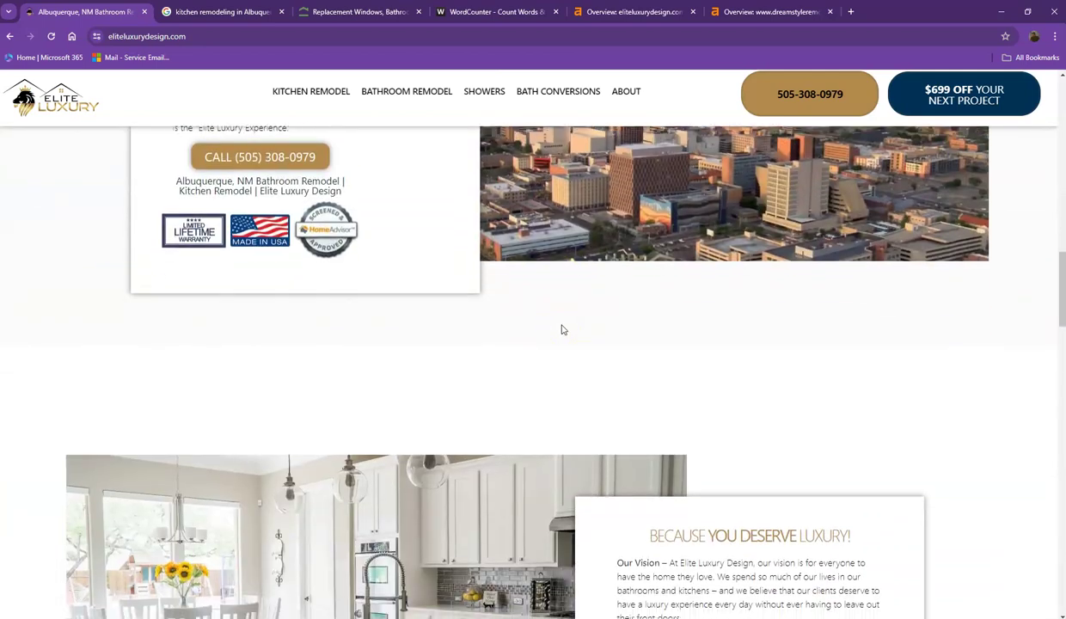
pyautogui.scroll(-3, 562, 329)
pyautogui.scroll(-4, 563, 329)
pyautogui.scroll(-3, 562, 326)
pyautogui.scroll(-5, 562, 323)
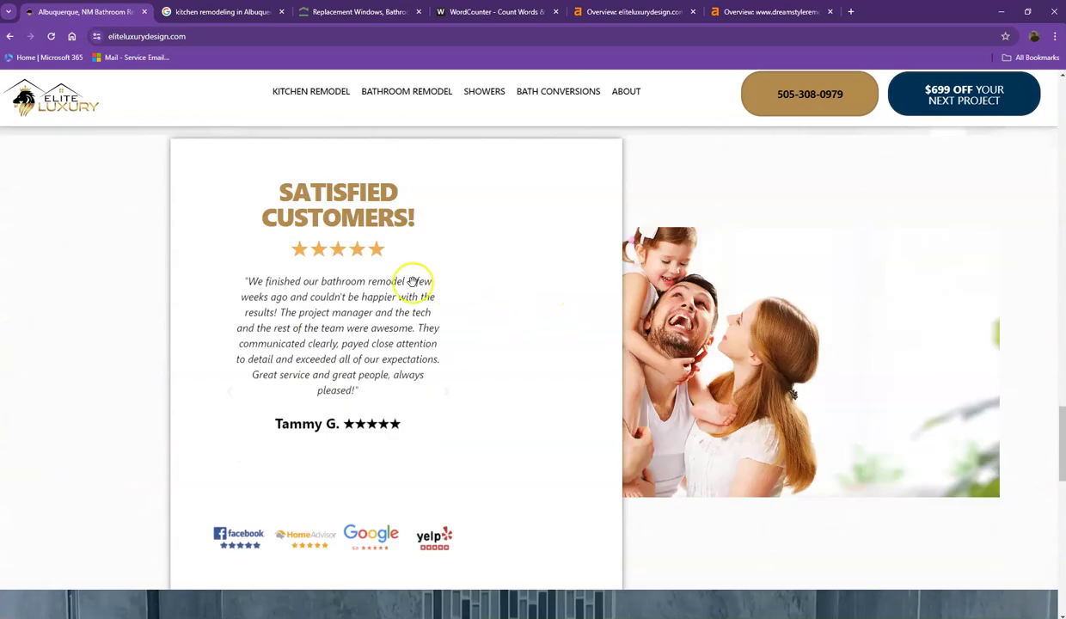
pyautogui.scroll(-3, 434, 303)
pyautogui.scroll(-2, 435, 301)
pyautogui.scroll(-3, 435, 302)
pyautogui.scroll(-1, 437, 307)
pyautogui.scroll(-1, 440, 309)
pyautogui.scroll(1, 447, 311)
pyautogui.scroll(4, 452, 309)
pyautogui.scroll(4, 454, 309)
pyautogui.scroll(4, 456, 311)
pyautogui.scroll(4, 458, 311)
pyautogui.scroll(4, 459, 310)
pyautogui.scroll(4, 459, 309)
pyautogui.scroll(4, 464, 311)
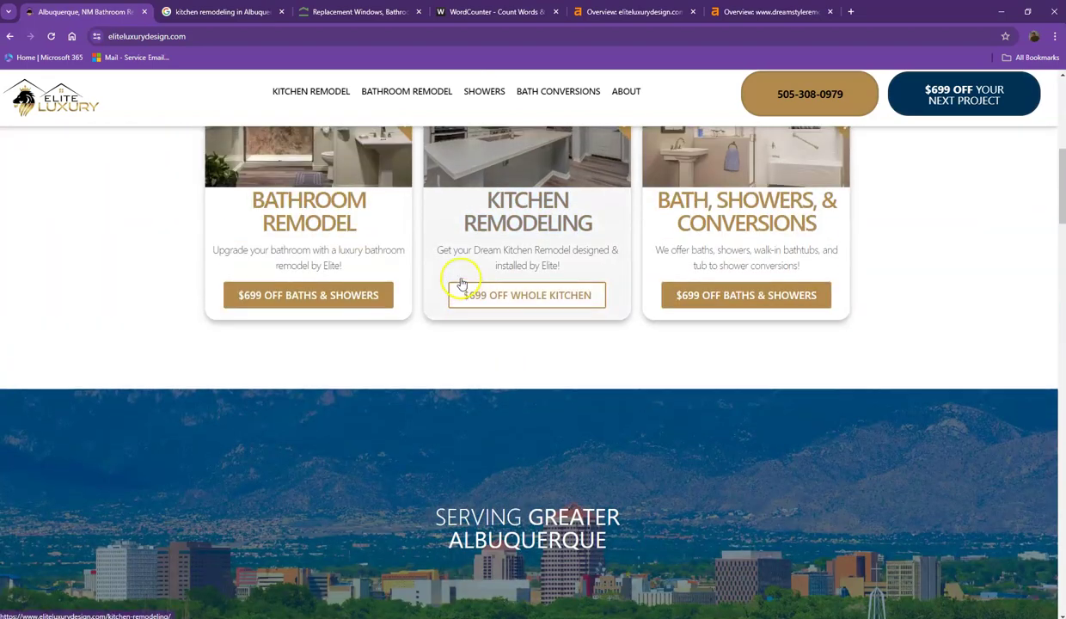
pyautogui.scroll(3, 464, 301)
pyautogui.scroll(3, 461, 284)
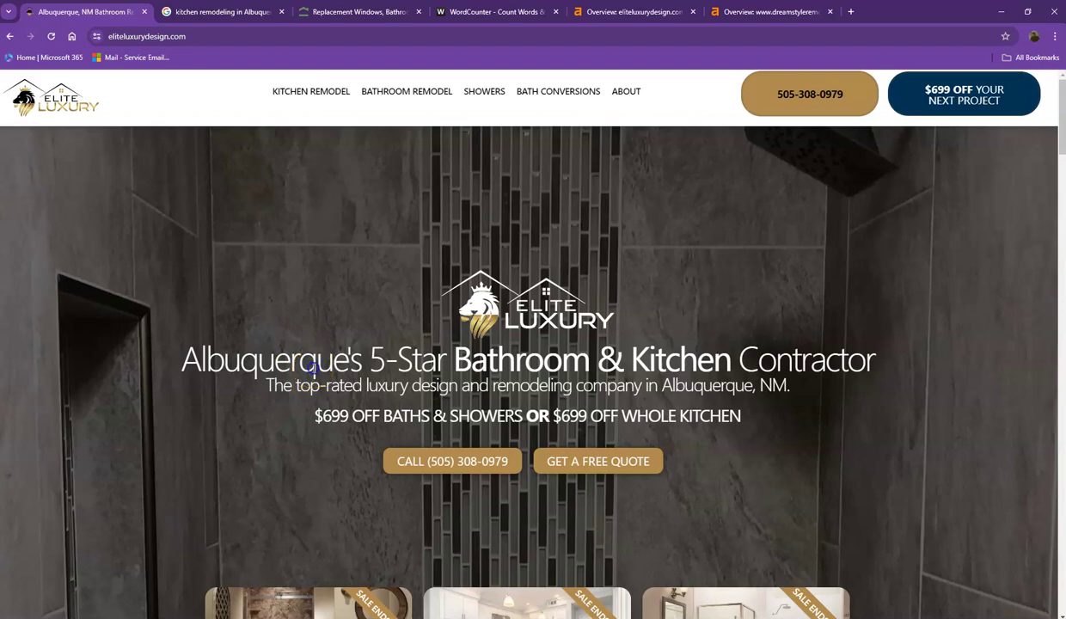
# Step: Paste all homepage text into WordCounter (983 words, 6,135 characters), then deselect it on the homepage
pyautogui.hotkey('ctrl', 'a')
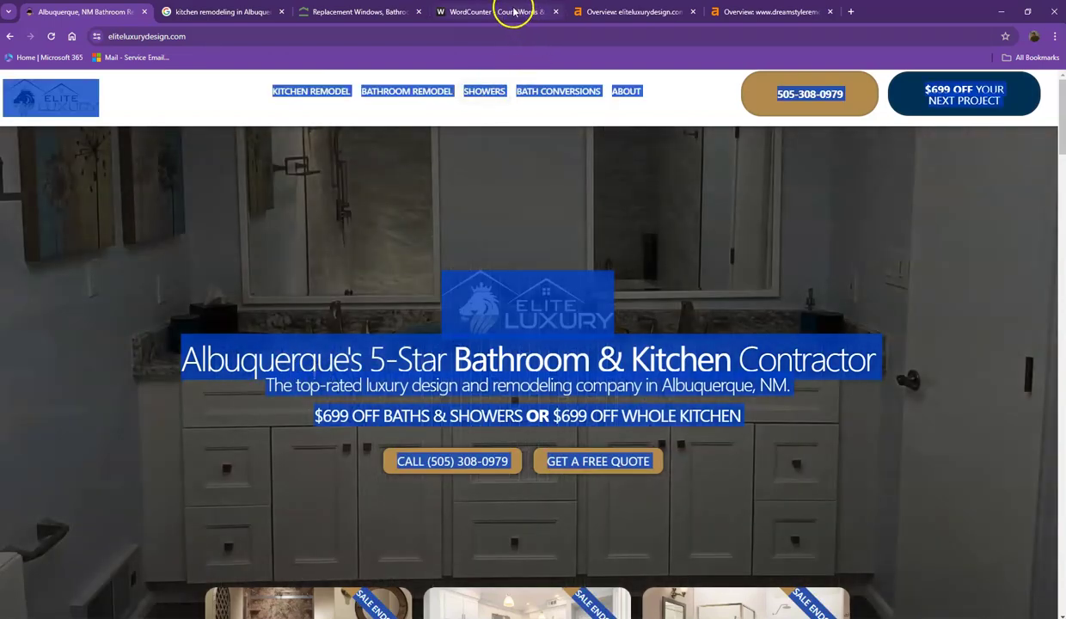
pyautogui.click(513, 12)
pyautogui.click(381, 211)
pyautogui.hotkey('ctrl', 'v')
pyautogui.scroll(5, 381, 255)
pyautogui.scroll(5, 386, 272)
pyautogui.scroll(3, 385, 272)
pyautogui.scroll(3, 386, 271)
pyautogui.scroll(1, 376, 232)
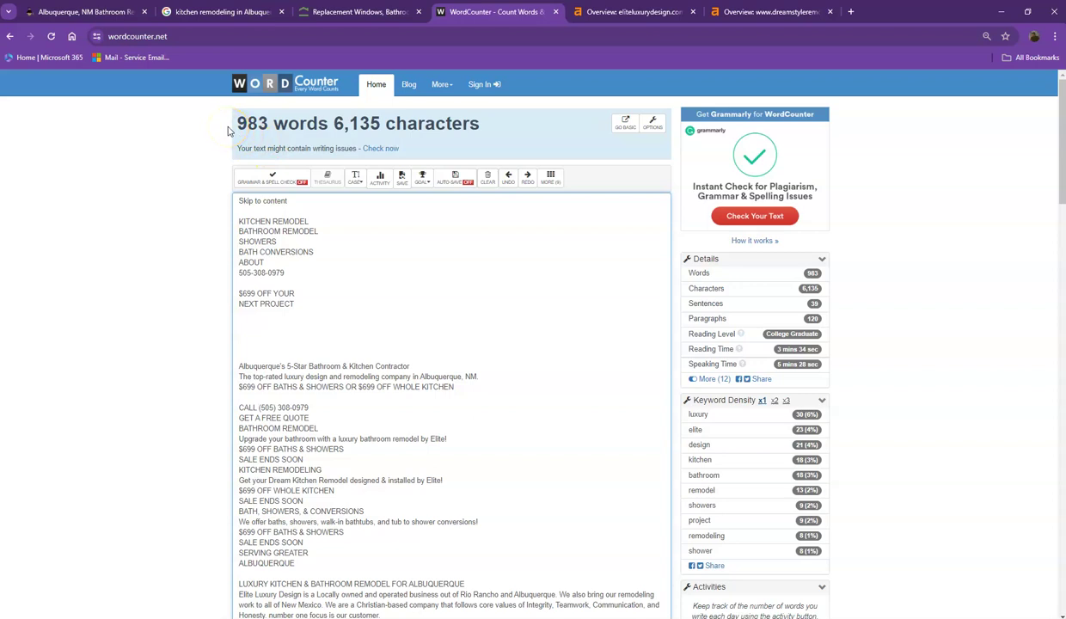
pyautogui.moveTo(84, 12)
pyautogui.click(102, 12)
pyautogui.click(209, 171)
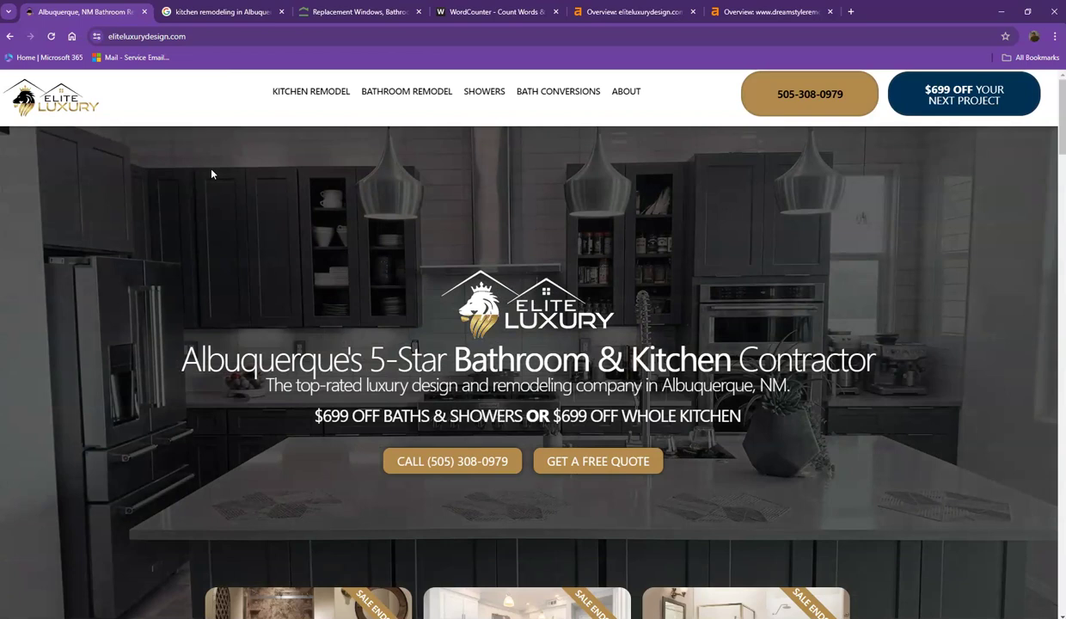
# Step: Check WordCounter's keyword density: luxury 30, elite 23, design 21, kitchen and bathroom 18
pyautogui.click(217, 176)
pyautogui.scroll(-1, 222, 180)
pyautogui.scroll(-1, 222, 180)
pyautogui.scroll(-3, 215, 181)
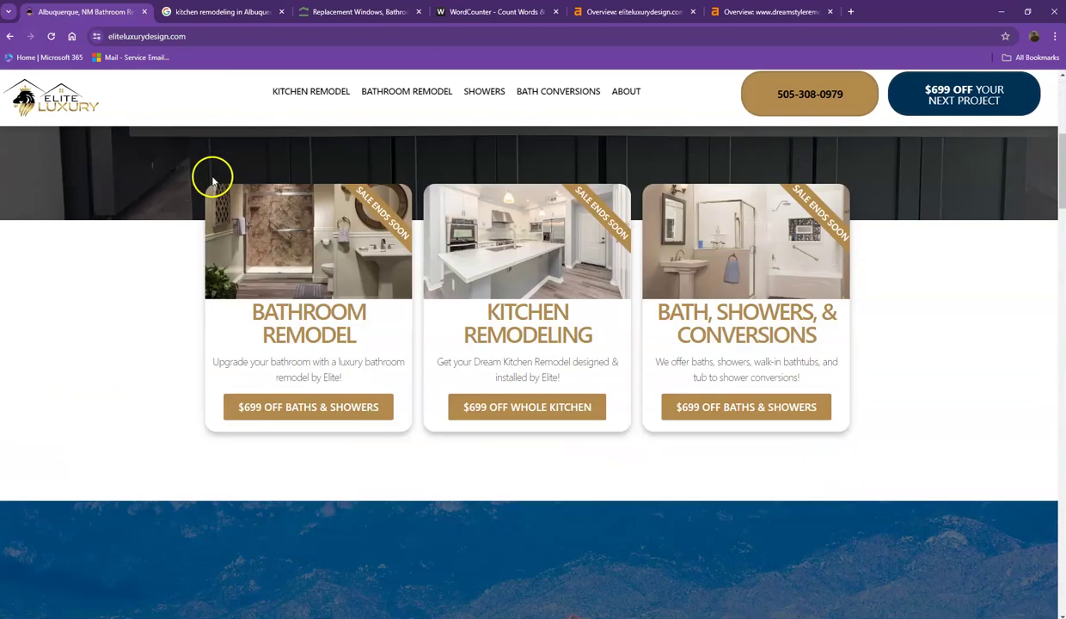
pyautogui.scroll(-3, 215, 177)
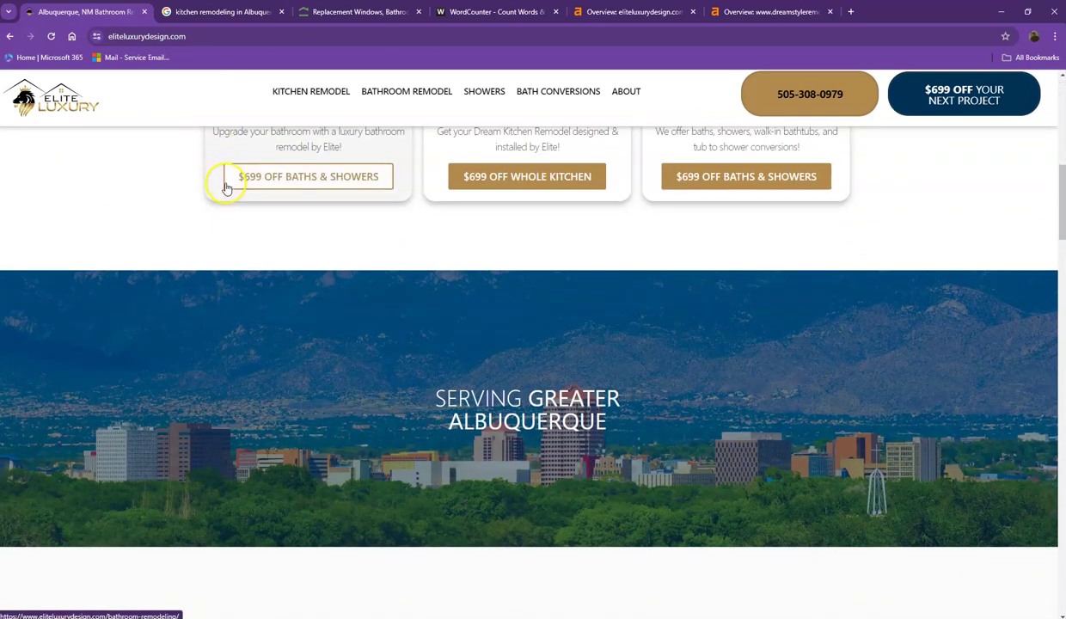
pyautogui.scroll(-1, 333, 195)
pyautogui.scroll(-3, 332, 195)
pyautogui.click(477, 12)
pyautogui.scroll(-3, 887, 272)
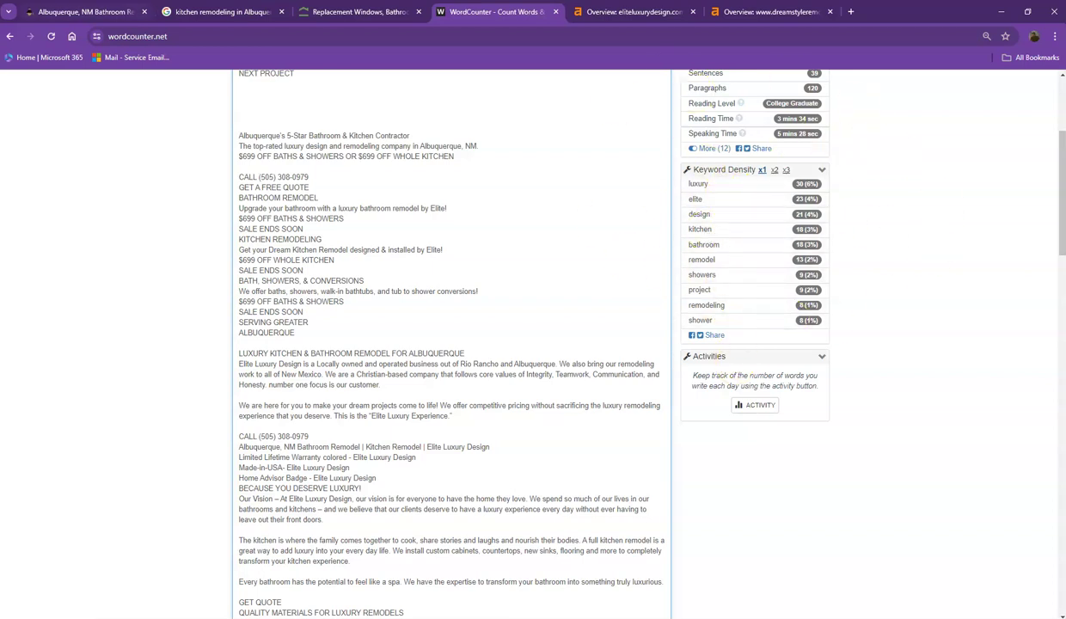
# Step: Return to the Elite Luxury homepage top, then view Google's 'kitchen remodeling Albuquerque NM' results
pyautogui.click(77, 11)
pyautogui.scroll(2, 190, 172)
pyautogui.scroll(5, 191, 178)
pyautogui.scroll(3, 190, 177)
pyautogui.scroll(2, 191, 172)
pyautogui.click(220, 13)
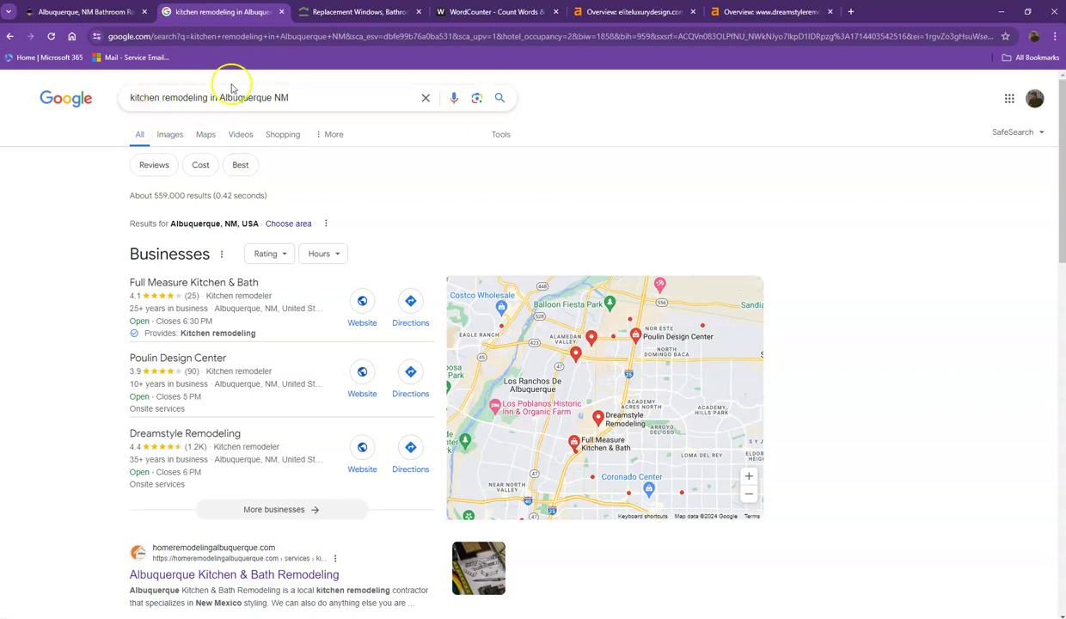
pyautogui.click(251, 164)
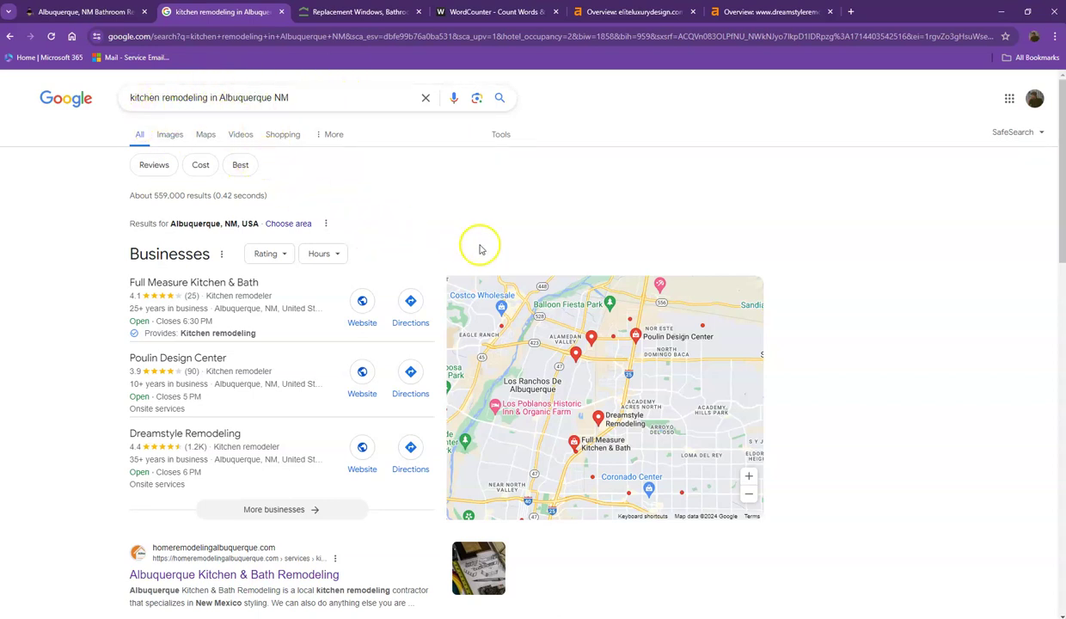
pyautogui.scroll(-1, 386, 232)
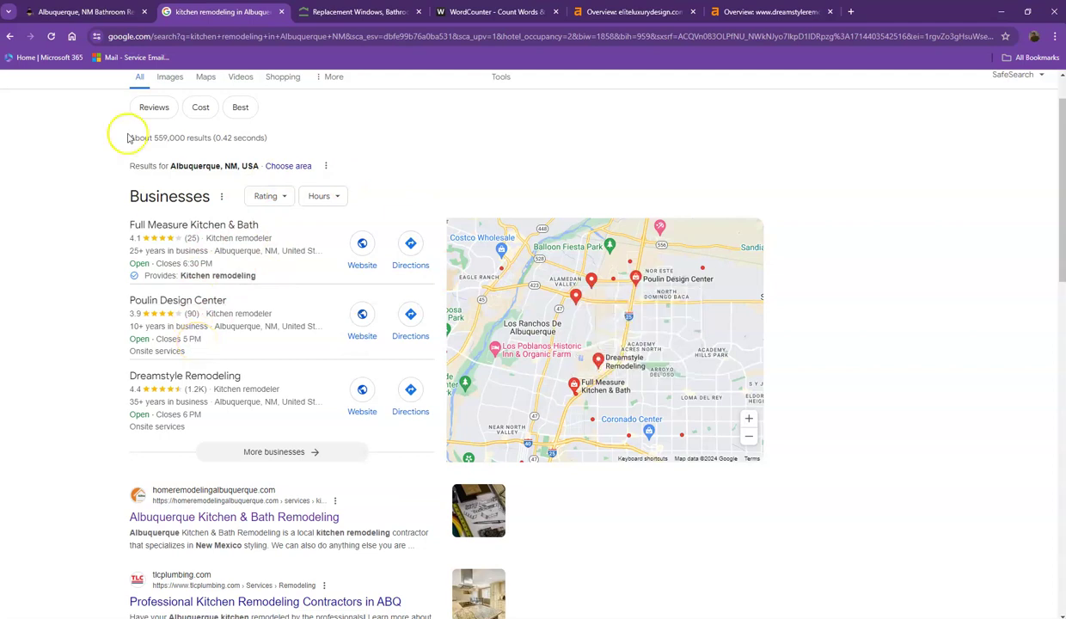
pyautogui.click(83, 14)
pyautogui.click(211, 14)
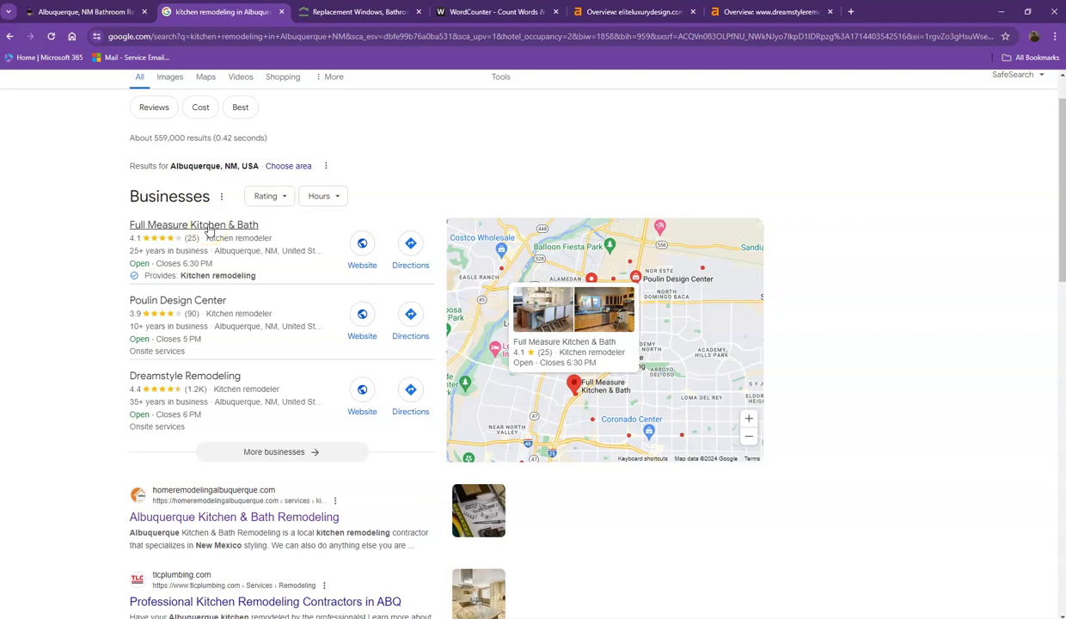
pyautogui.scroll(-3, 114, 288)
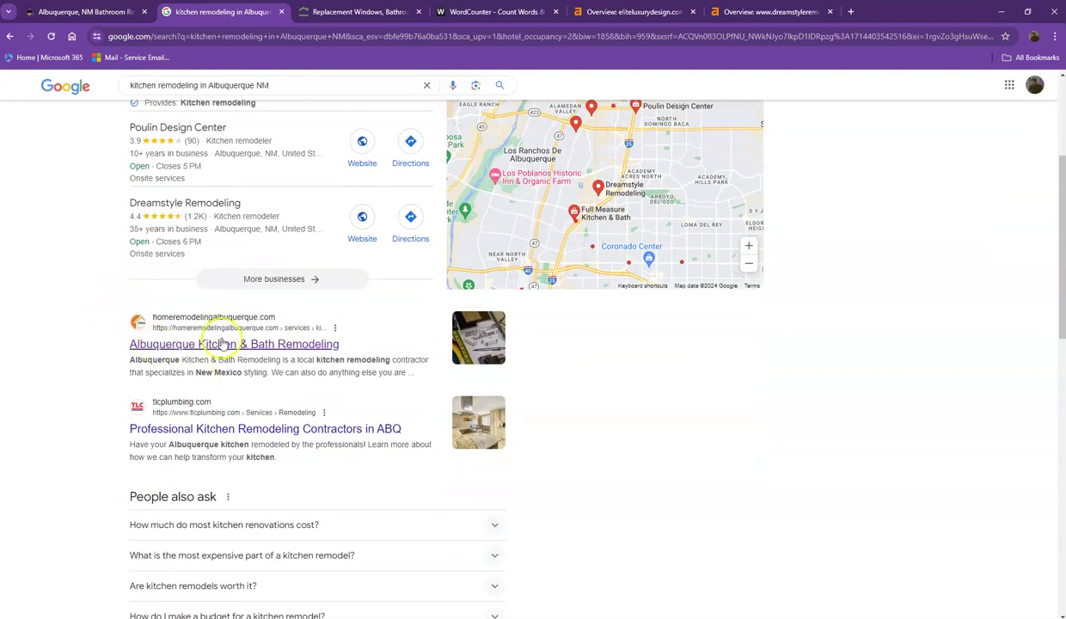
pyautogui.scroll(-2, 169, 334)
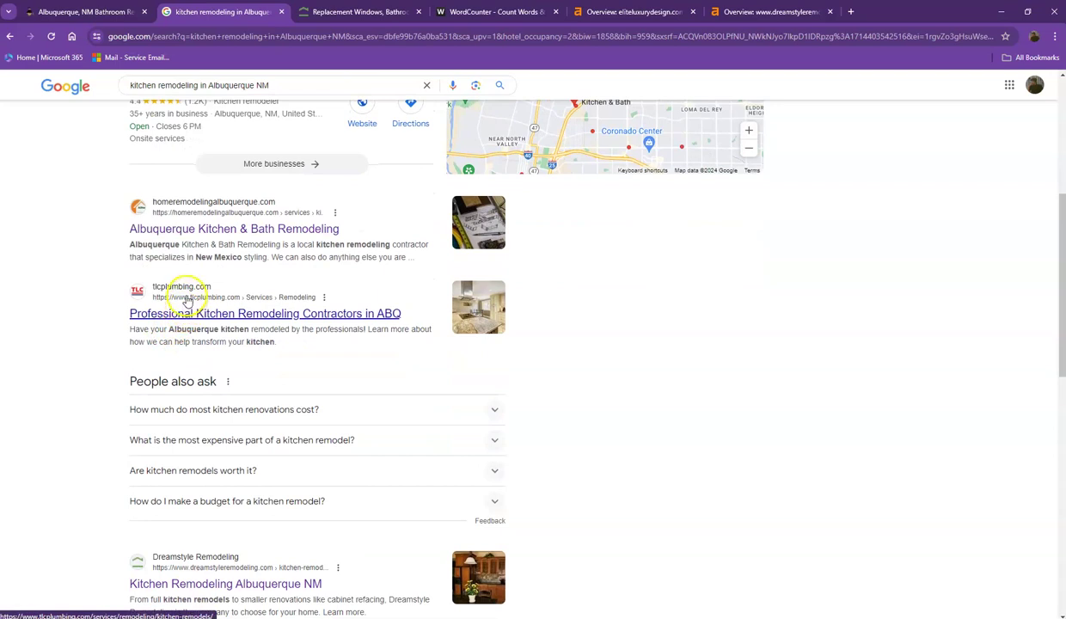
pyautogui.scroll(-1, 187, 297)
pyautogui.scroll(-3, 188, 296)
pyautogui.scroll(-3, 189, 295)
pyautogui.scroll(-2, 189, 294)
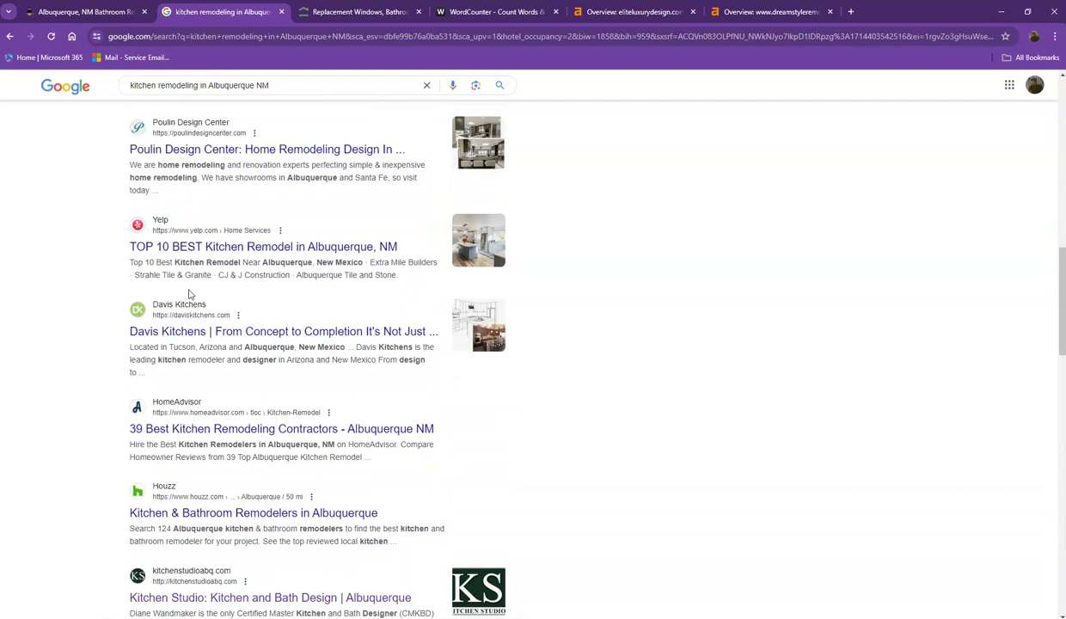
pyautogui.scroll(-4, 190, 295)
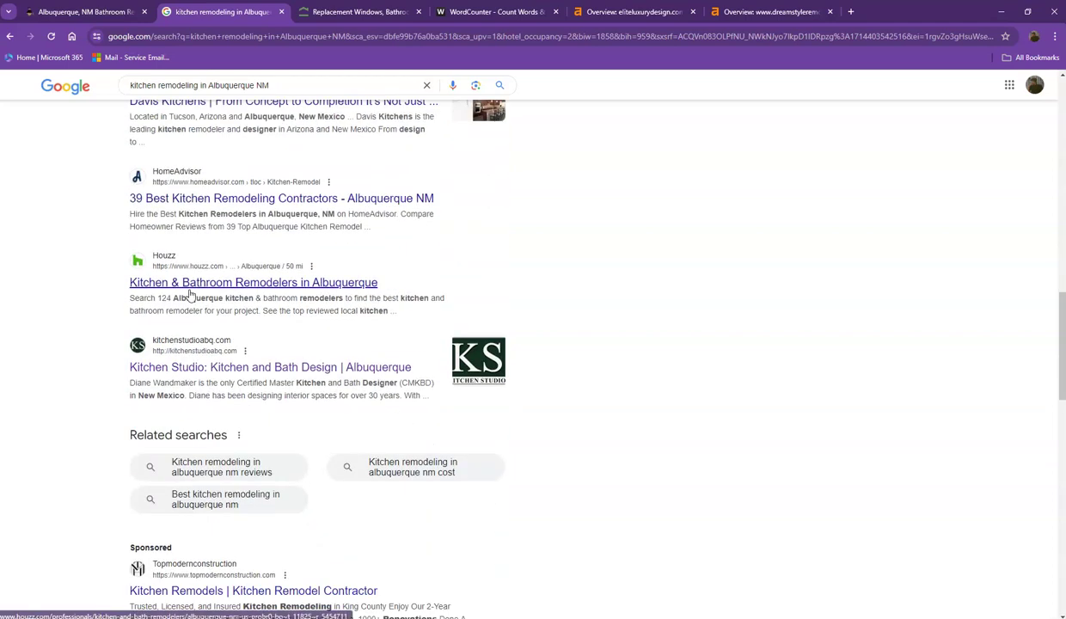
pyautogui.scroll(1, 193, 296)
pyautogui.scroll(4, 192, 296)
pyautogui.scroll(3, 190, 294)
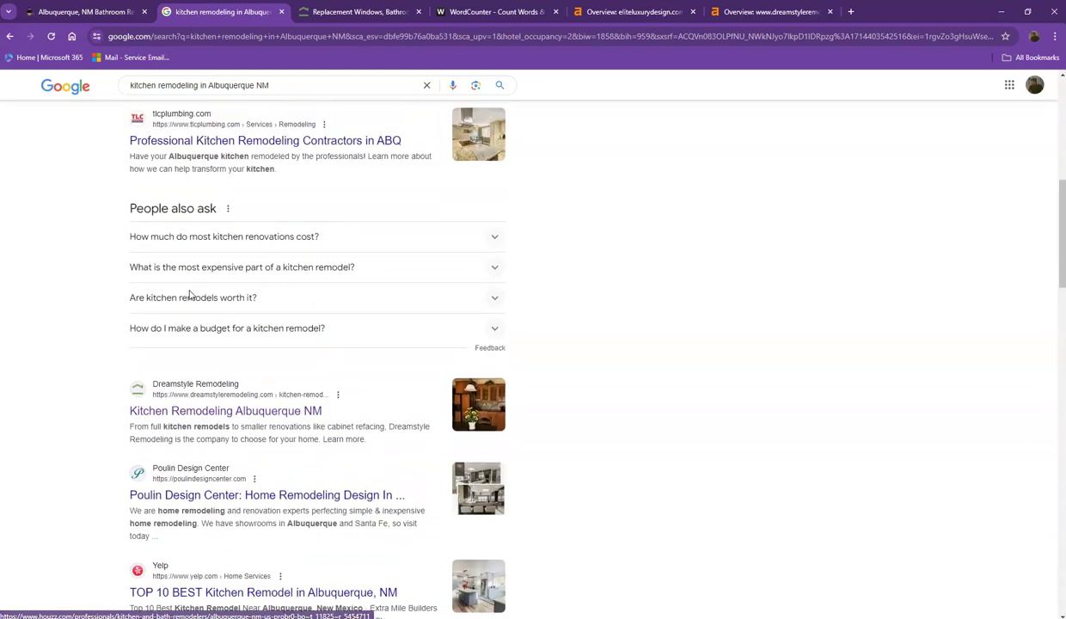
pyautogui.scroll(-1, 185, 318)
pyautogui.click(176, 348)
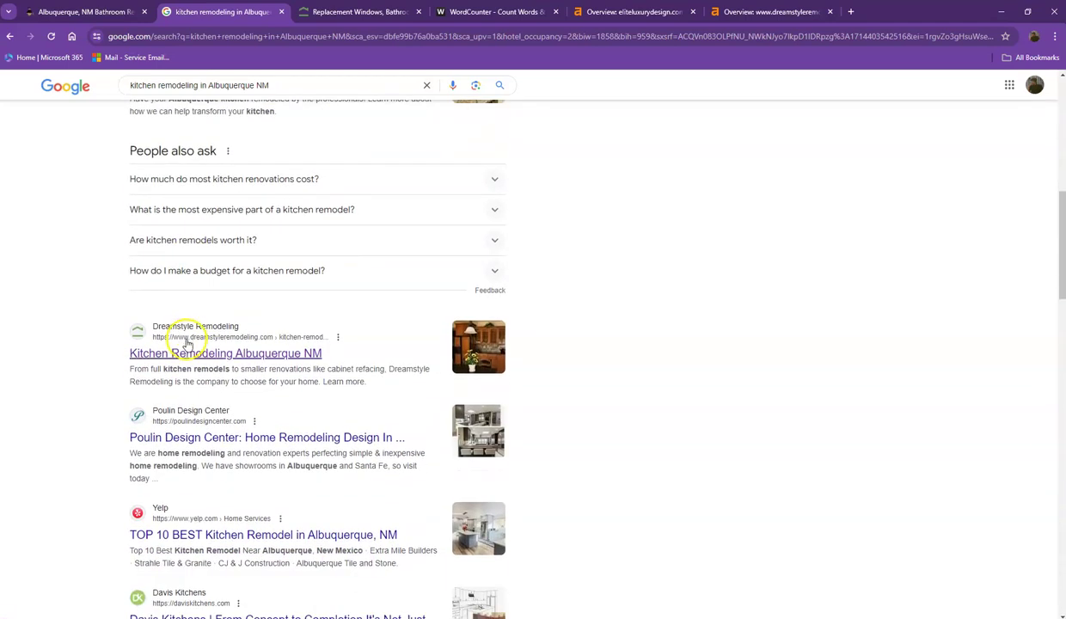
# Step: Scroll the Dreamstyle Remodeling homepage down to its $10,000 home makeover sweepstakes banner
pyautogui.click(342, 12)
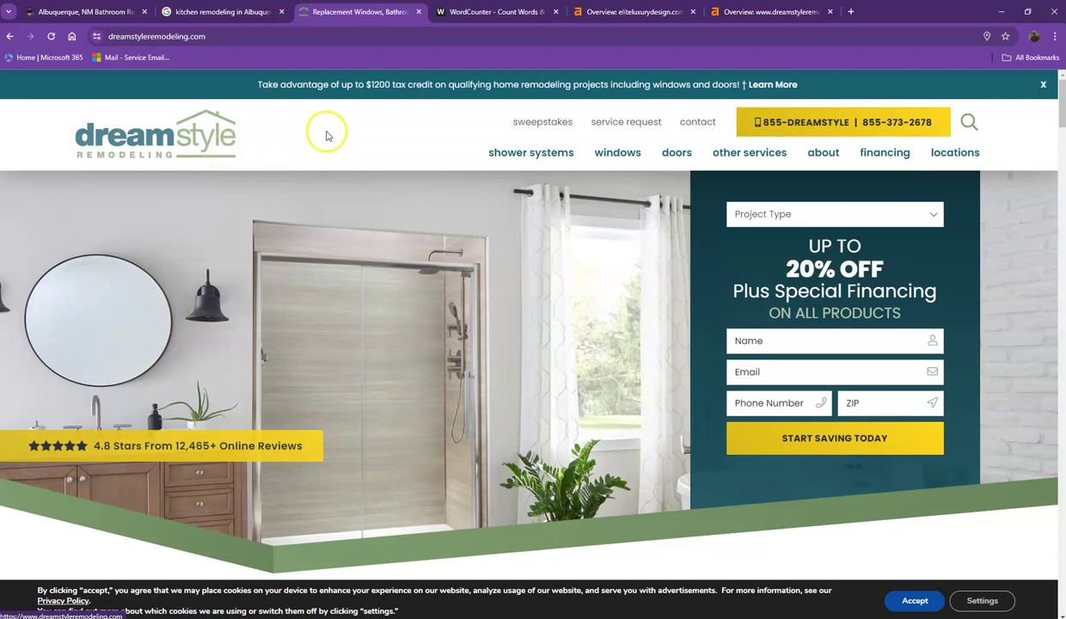
pyautogui.scroll(-1, 416, 304)
pyautogui.scroll(-3, 409, 295)
pyautogui.scroll(-3, 409, 297)
pyautogui.scroll(-3, 409, 298)
pyautogui.scroll(-3, 408, 298)
pyautogui.scroll(-3, 408, 298)
pyautogui.scroll(-3, 409, 300)
pyautogui.scroll(-3, 410, 301)
pyautogui.scroll(-4, 409, 301)
pyautogui.scroll(-3, 404, 292)
pyautogui.scroll(-3, 400, 288)
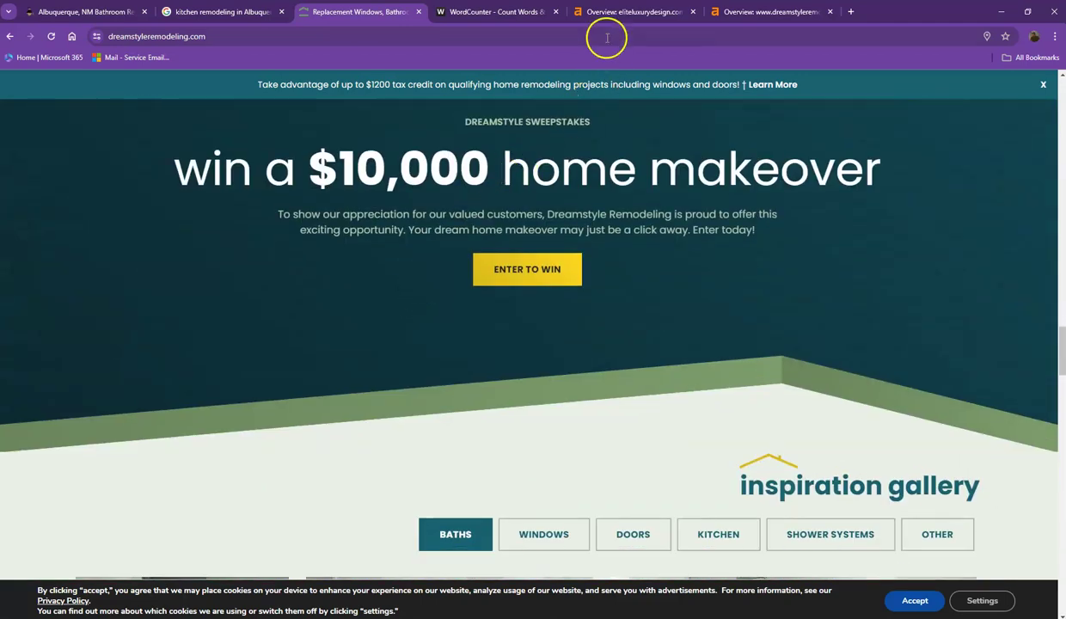
# Step: View eliteluxurydesign.com's Ahrefs overview: DR 9, 18 backlinks, 8 referring domains, 49 traffic
pyautogui.click(610, 12)
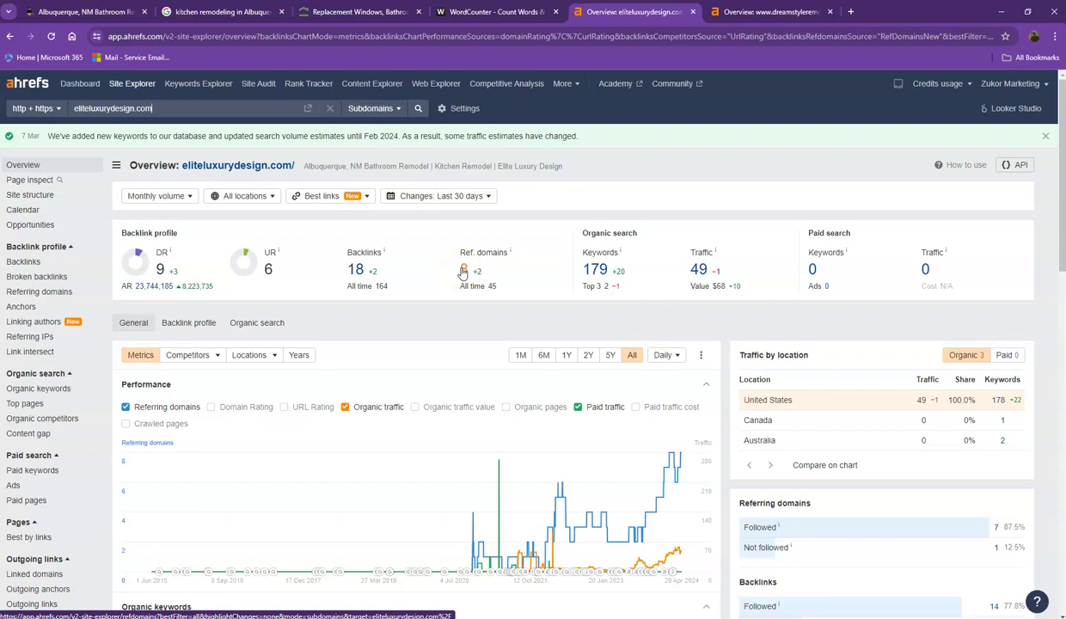
# Step: Compare the dreamstyleremodeling.com and eliteluxurydesign.com Ahrefs overviews side by side
pyautogui.click(753, 14)
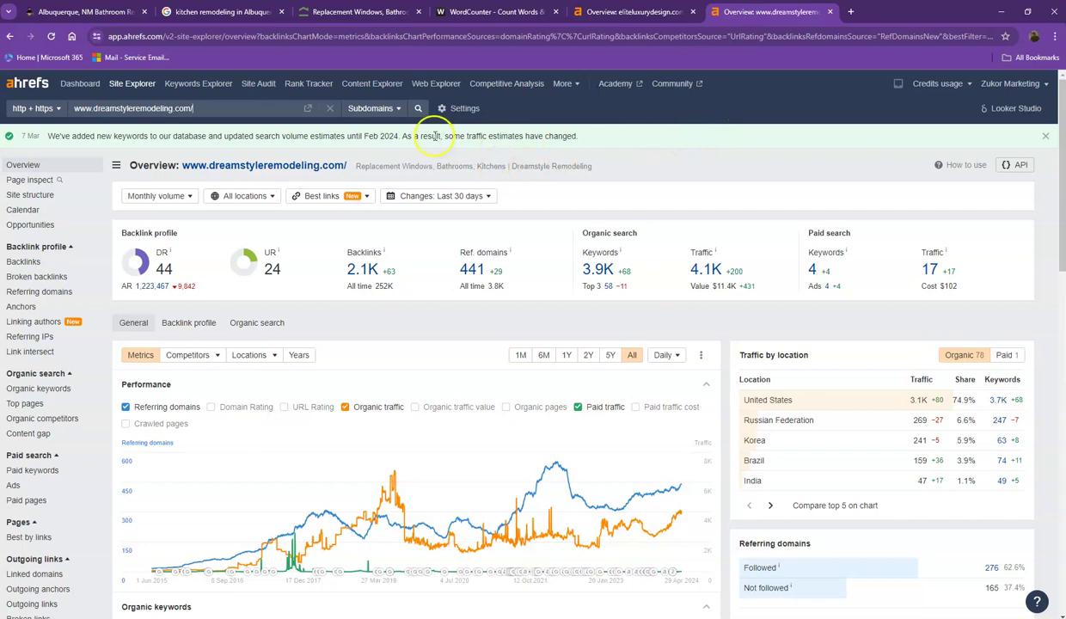
pyautogui.click(612, 14)
pyautogui.click(761, 17)
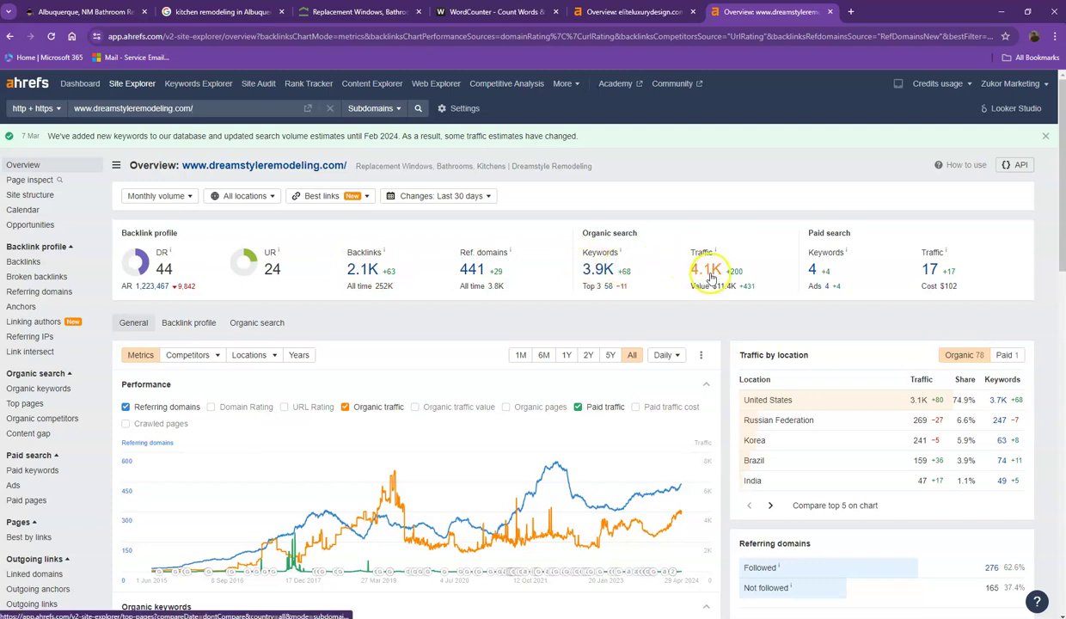
pyautogui.click(614, 16)
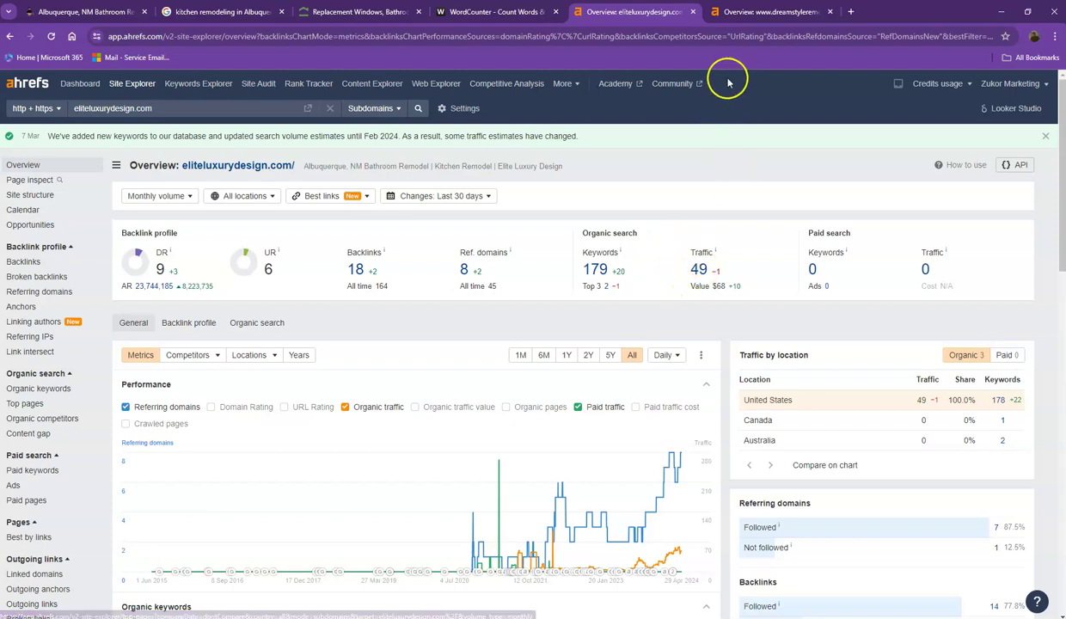
pyautogui.click(731, 12)
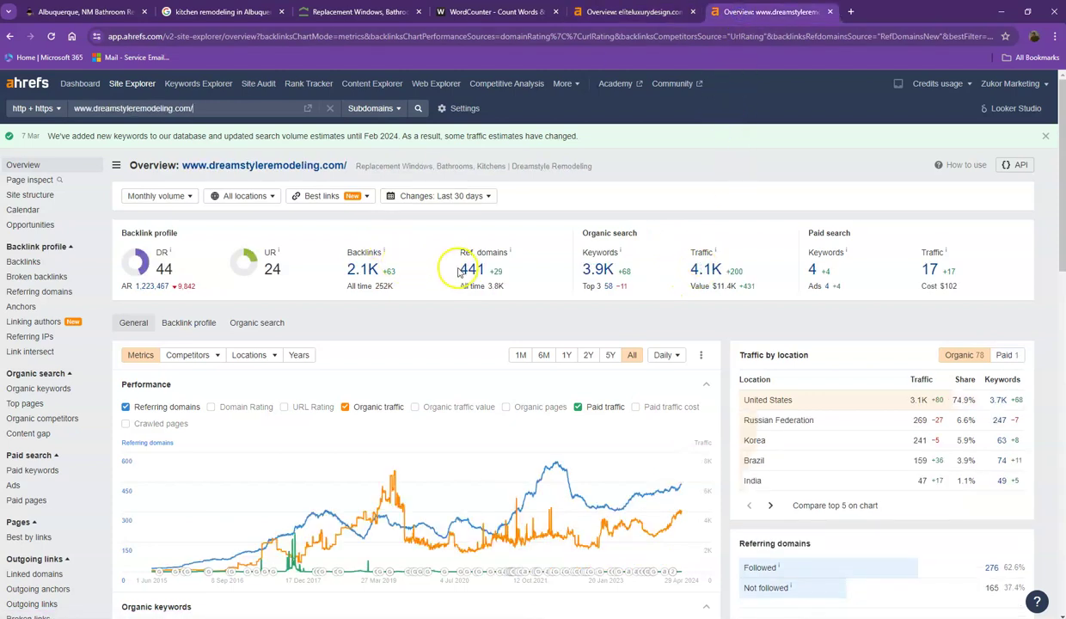
# Step: Open Dreamstyle's referring domains (441) and organic keywords (3.9K) reports in new tabs
pyautogui.rightClick(472, 271)
pyautogui.click(499, 284)
pyautogui.rightClick(610, 272)
pyautogui.click(633, 285)
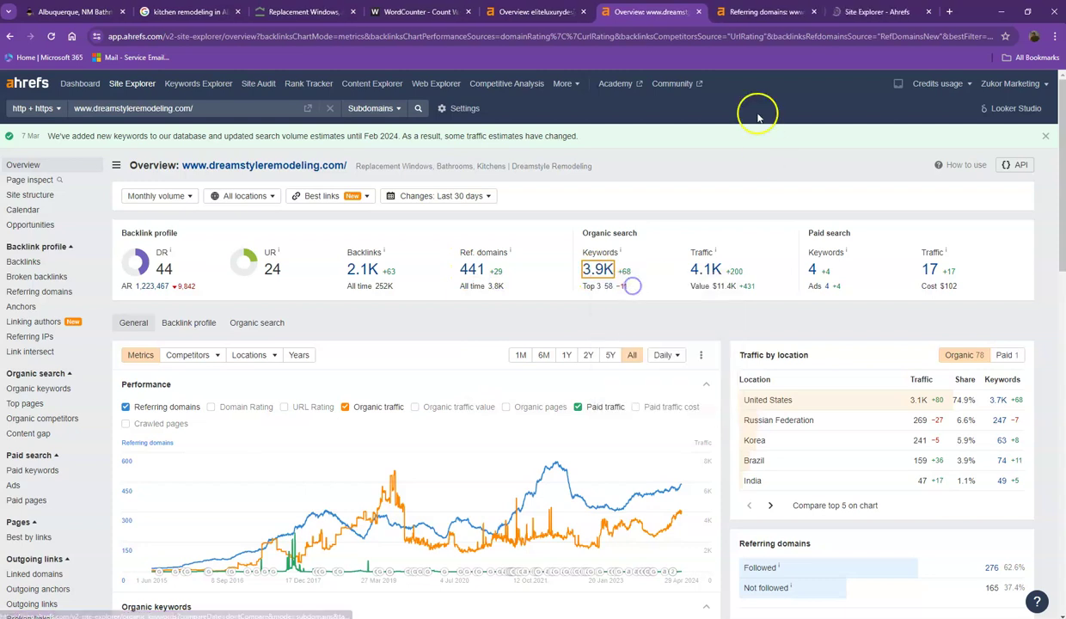
pyautogui.click(741, 15)
pyautogui.click(843, 12)
pyautogui.click(761, 13)
pyautogui.click(830, 12)
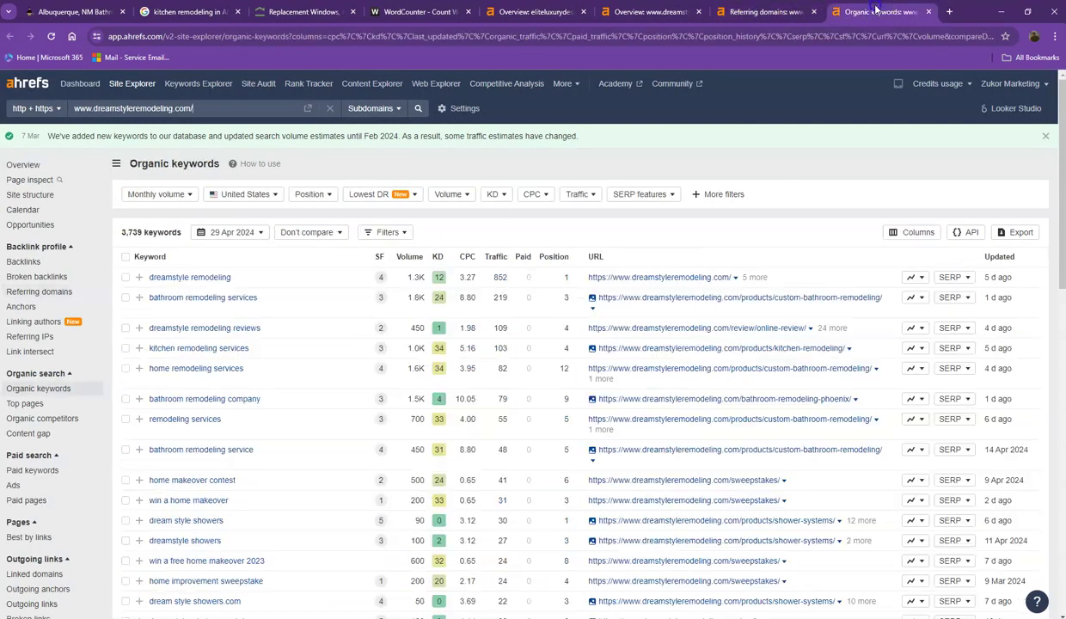
# Step: Page through dreamstyleremodeling.com's referring domains on pages 2, 3 and 4
pyautogui.click(775, 15)
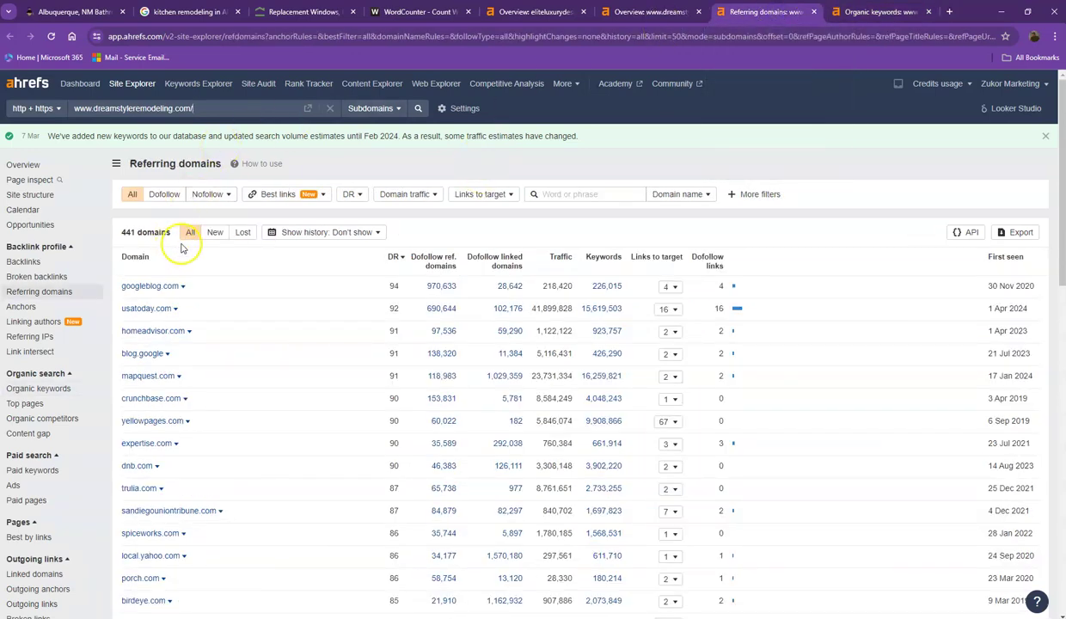
pyautogui.scroll(-3, 230, 340)
pyautogui.scroll(-5, 230, 340)
pyautogui.scroll(-2, 230, 340)
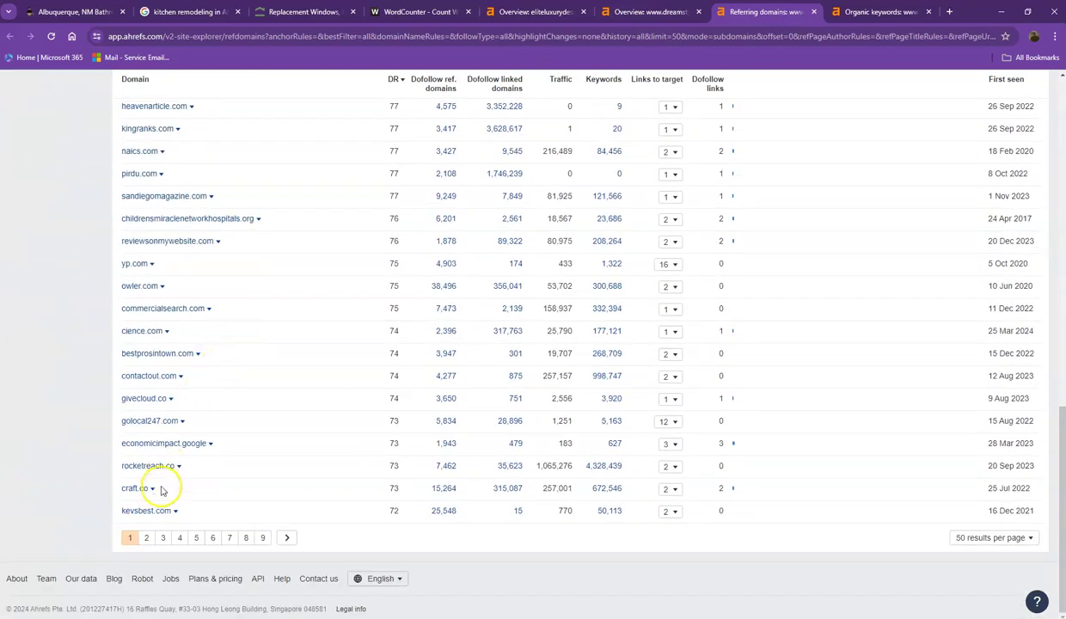
pyautogui.click(147, 537)
pyautogui.scroll(-3, 248, 476)
pyautogui.scroll(-7, 245, 484)
pyautogui.scroll(-1, 245, 484)
pyautogui.click(190, 540)
pyautogui.scroll(-5, 238, 505)
pyautogui.scroll(-5, 238, 504)
pyautogui.scroll(-3, 241, 506)
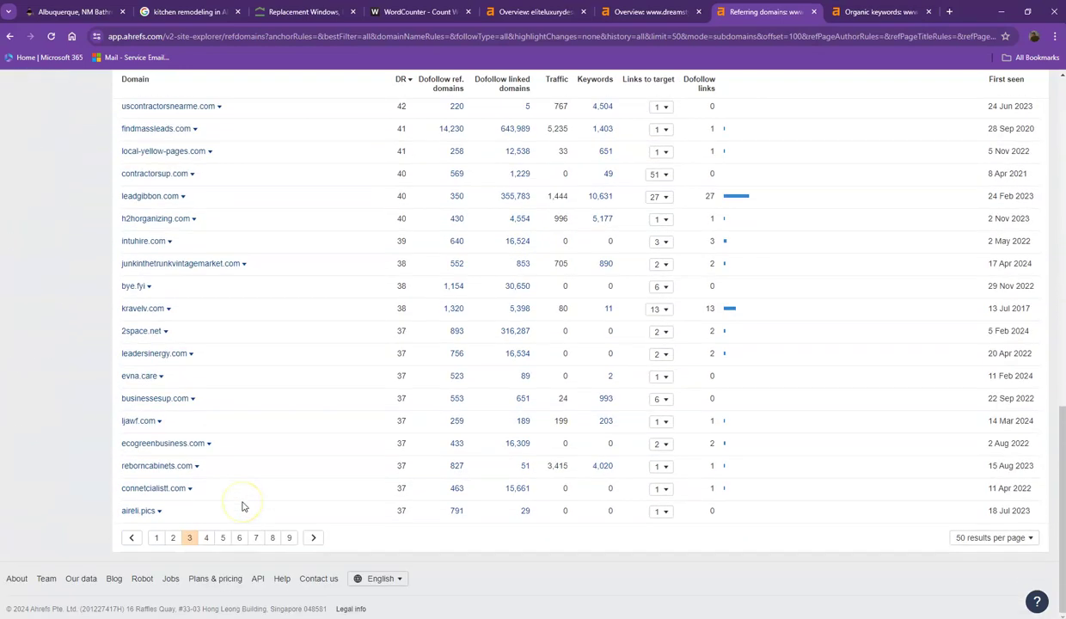
pyautogui.click(212, 539)
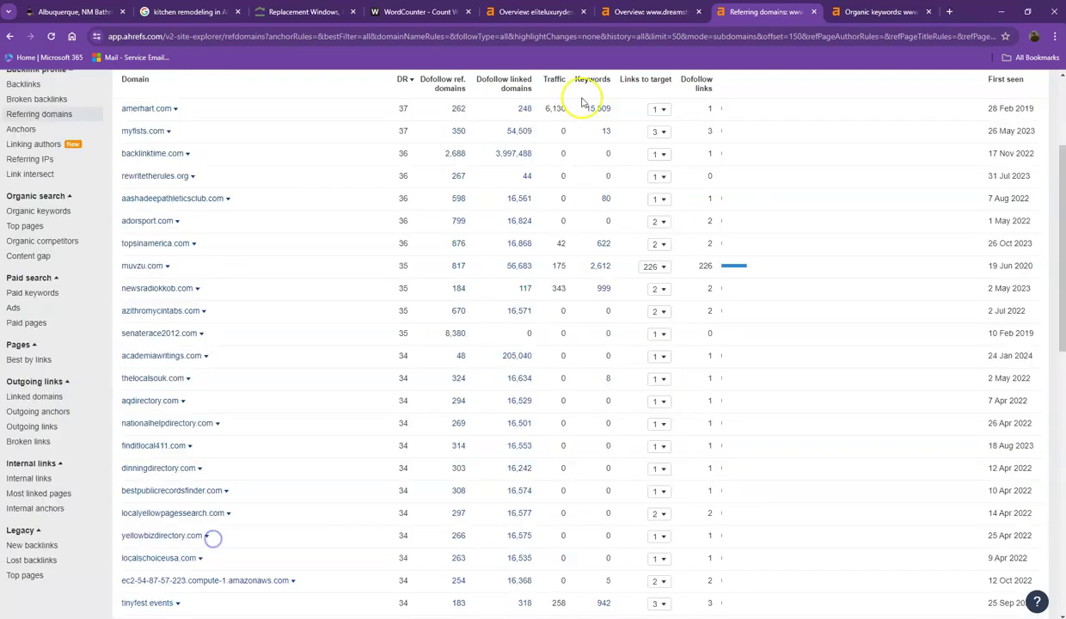
# Step: Move the competitor's organic keywords list to page 2
pyautogui.click(875, 12)
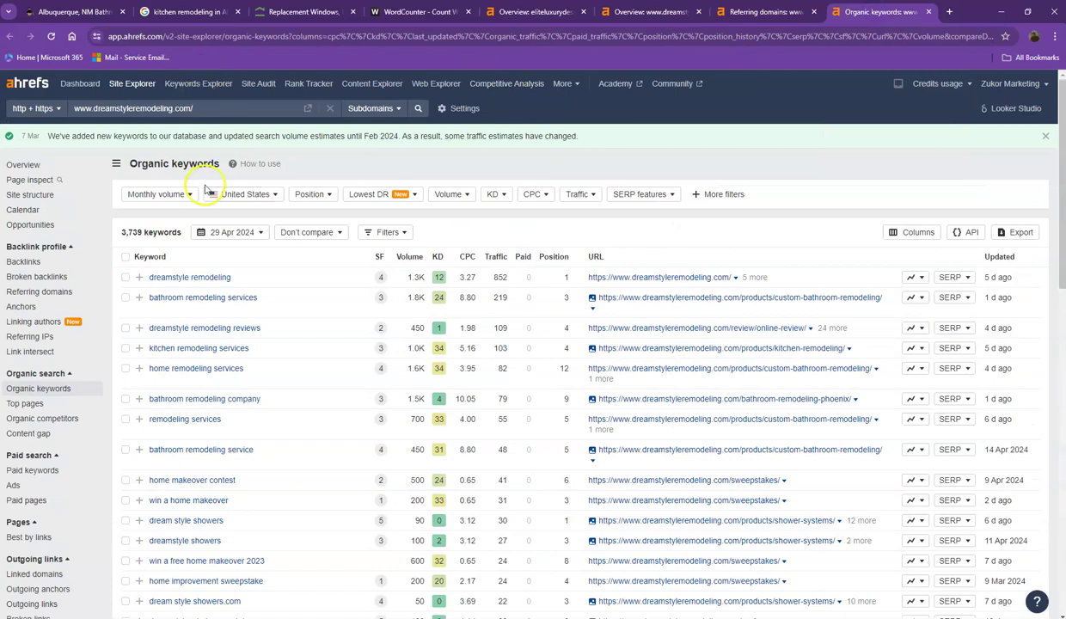
pyautogui.scroll(-5, 206, 188)
pyautogui.scroll(-5, 208, 186)
pyautogui.scroll(-5, 210, 184)
pyautogui.scroll(-5, 214, 182)
pyautogui.scroll(-1, 215, 182)
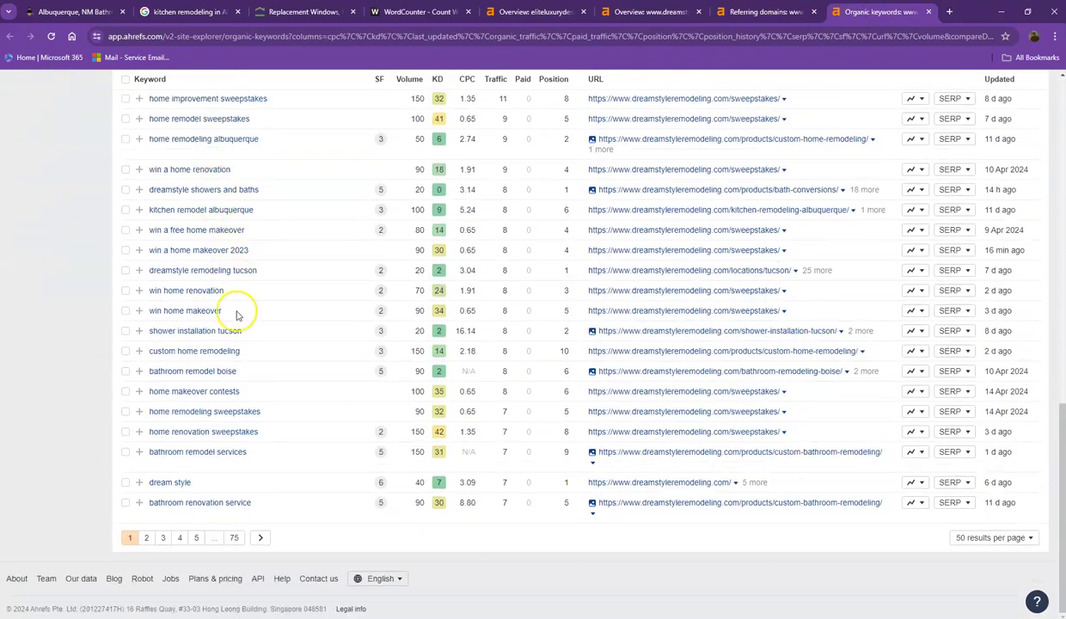
pyautogui.click(151, 538)
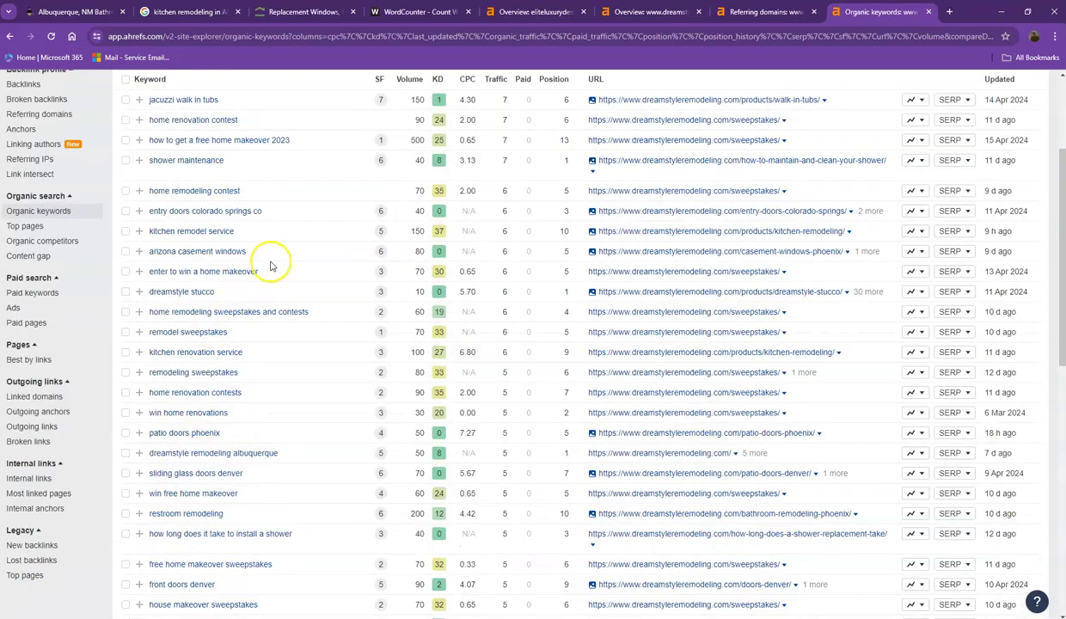
# Step: Highlight and review the kitchen renovations keyword row's figures
pyautogui.scroll(-3, 278, 247)
pyautogui.scroll(-5, 278, 246)
pyautogui.scroll(-2, 361, 206)
pyautogui.scroll(2, 438, 168)
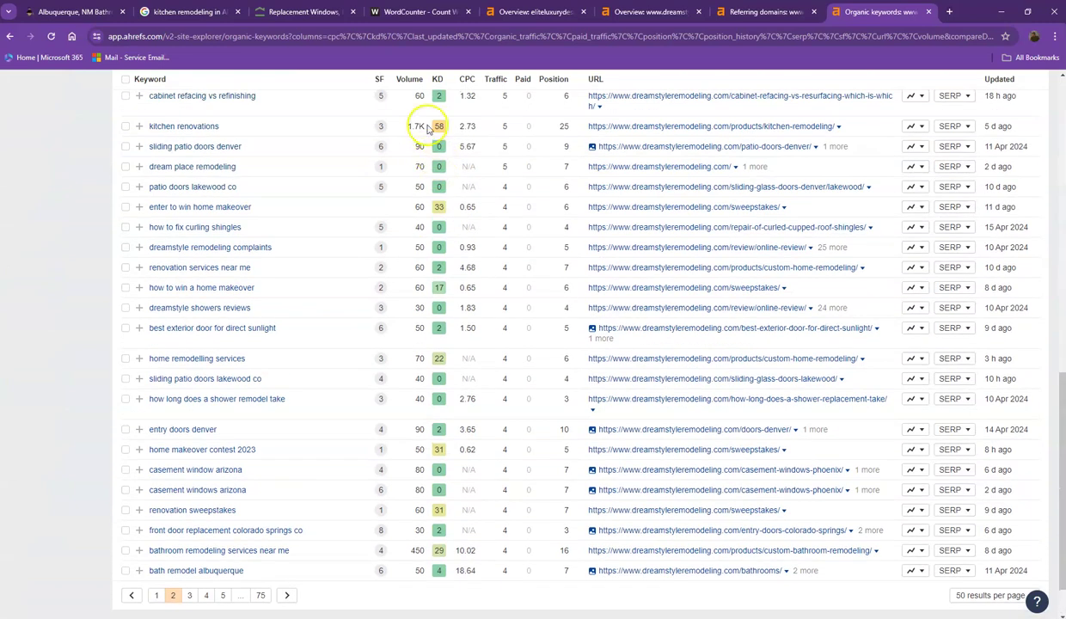
pyautogui.moveTo(427, 128); pyautogui.dragTo(149, 126)
pyautogui.click(258, 127)
pyautogui.scroll(-2, 304, 178)
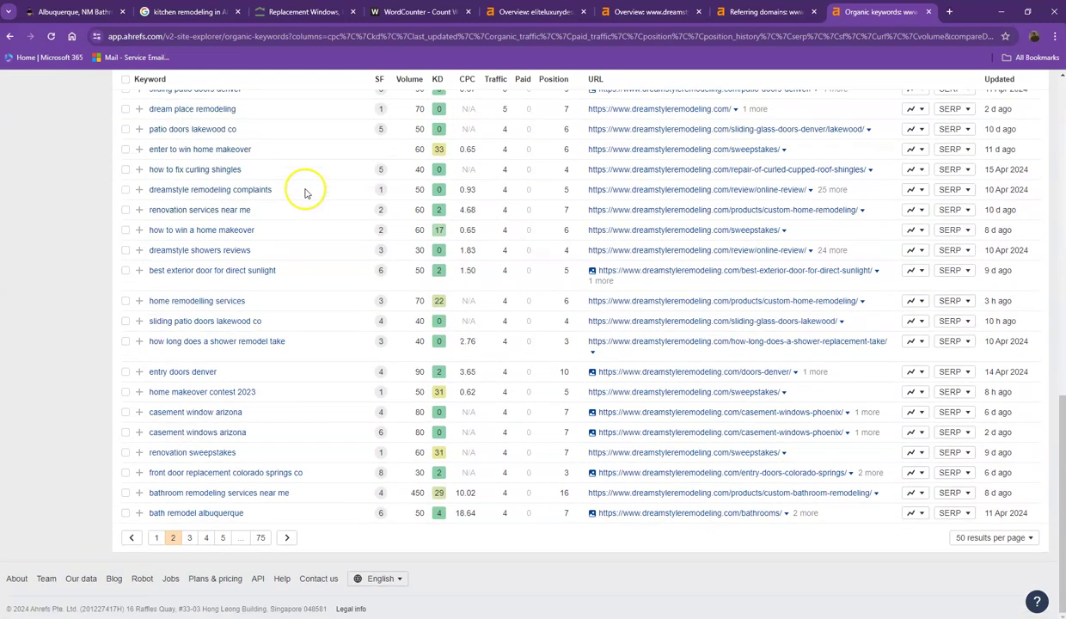
# Step: Page the organic keywords to pages 3 and 4, then close both report tabs
pyautogui.click(190, 537)
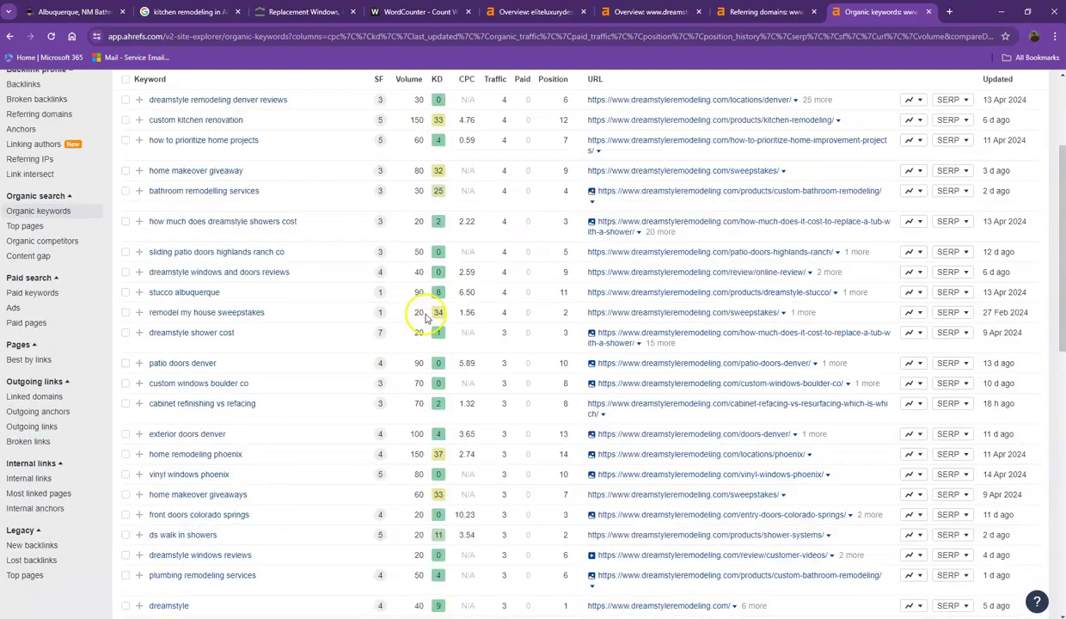
pyautogui.scroll(-4, 419, 307)
pyautogui.scroll(-5, 419, 310)
pyautogui.scroll(-1, 418, 308)
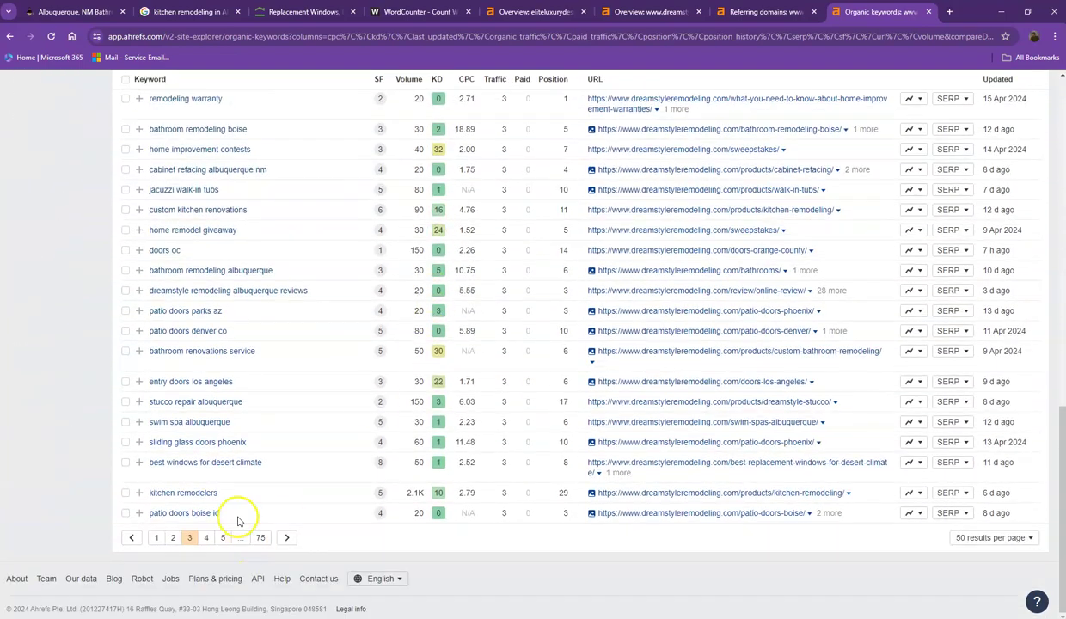
pyautogui.click(207, 539)
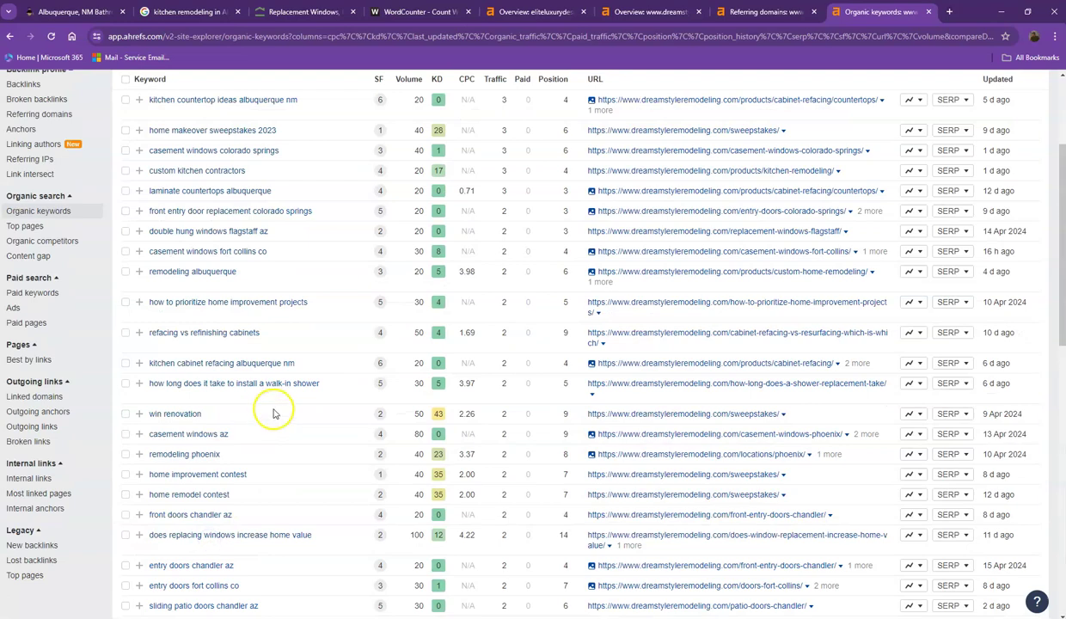
pyautogui.scroll(-8, 325, 337)
pyautogui.scroll(-2, 326, 336)
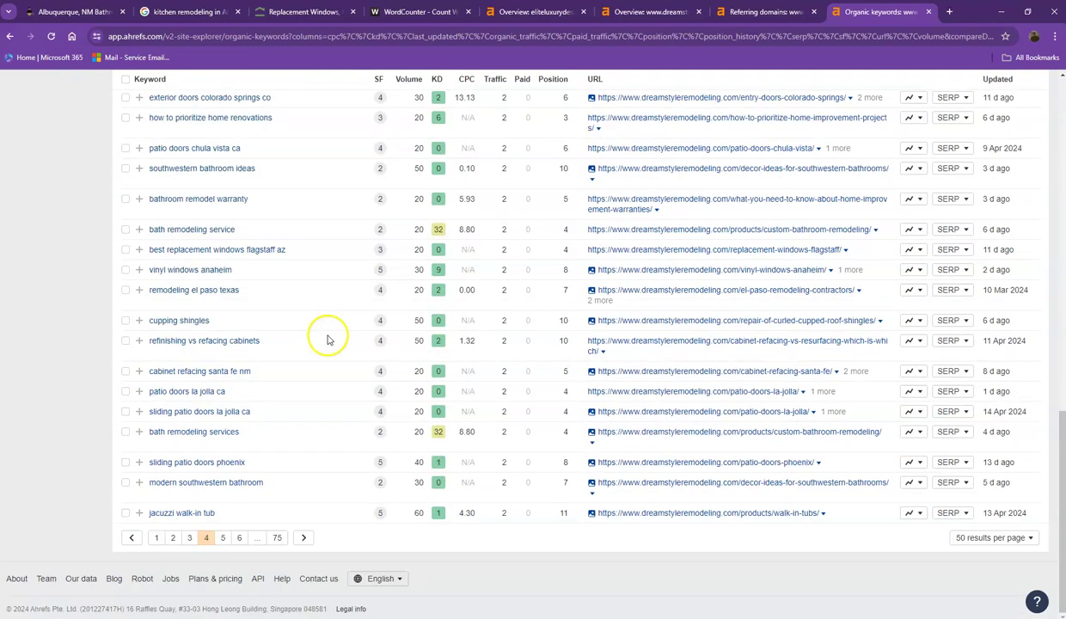
pyautogui.click(814, 12)
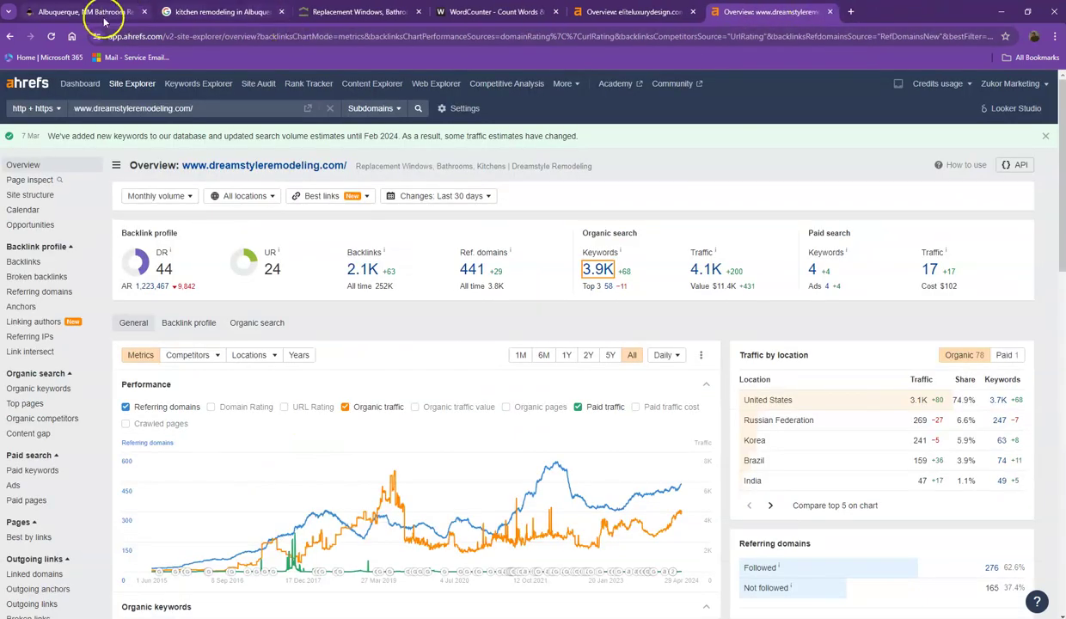
# Step: On the Elite Luxury homepage, bring up the Bathroom Remodel card's context menu and cancel Save As
pyautogui.click(98, 14)
pyautogui.scroll(-4, 350, 232)
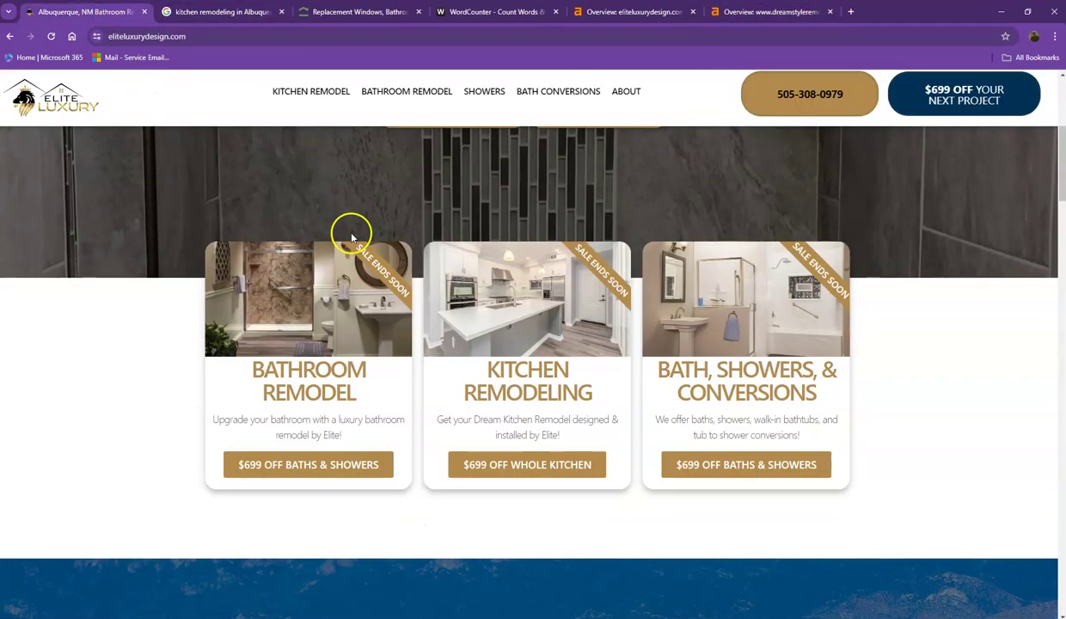
pyautogui.rightClick(296, 298)
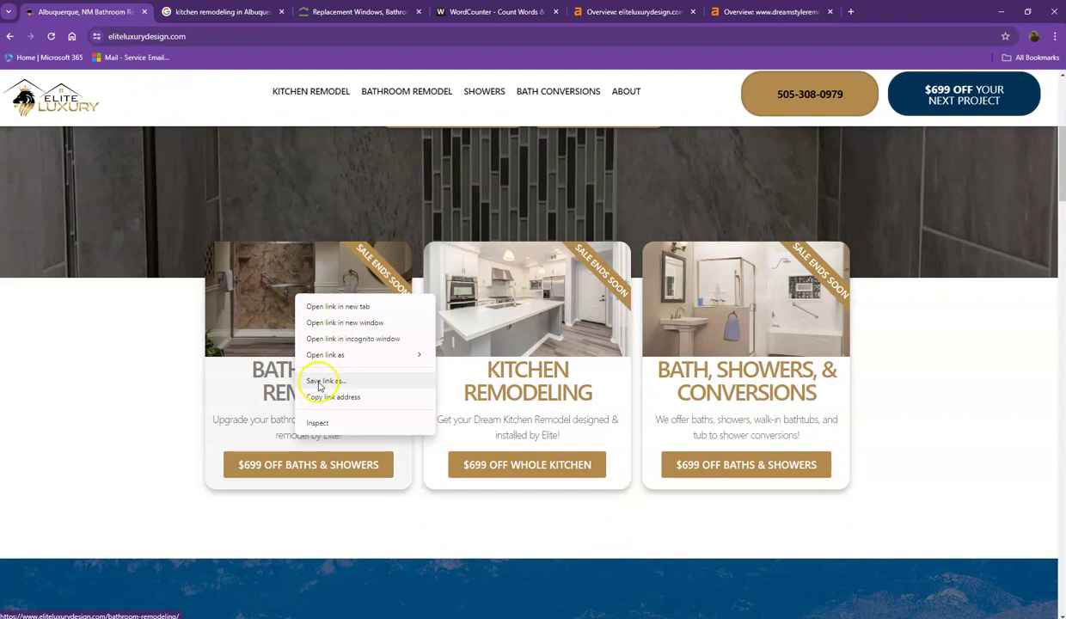
pyautogui.press('Escape')
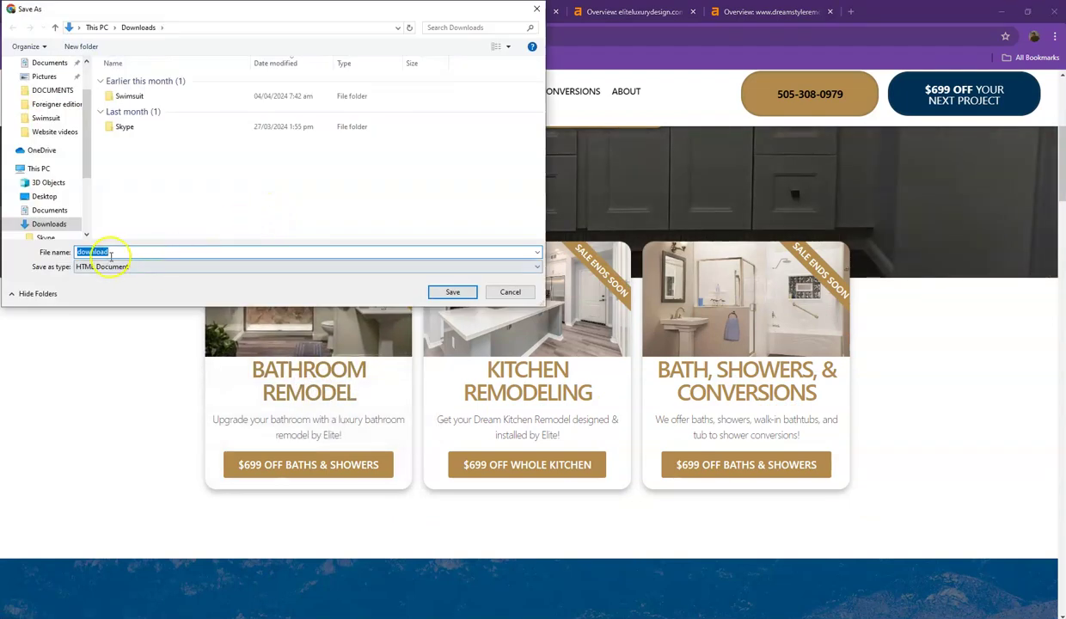
pyautogui.click(510, 291)
# Step: Scroll further down the Elite Luxury homepage, dismissing two stray page context menus
pyautogui.scroll(-5, 294, 301)
pyautogui.scroll(-5, 294, 300)
pyautogui.rightClick(631, 208)
pyautogui.click(90, 228)
pyautogui.scroll(-4, 149, 275)
pyautogui.rightClick(243, 262)
pyautogui.click(71, 232)
# Step: Scroll through the reviews, quote form and footer, then return to WordCounter's 983-word, 6,135-character tally
pyautogui.scroll(-5, 72, 243)
pyautogui.scroll(-3, 87, 242)
pyautogui.scroll(-5, 116, 247)
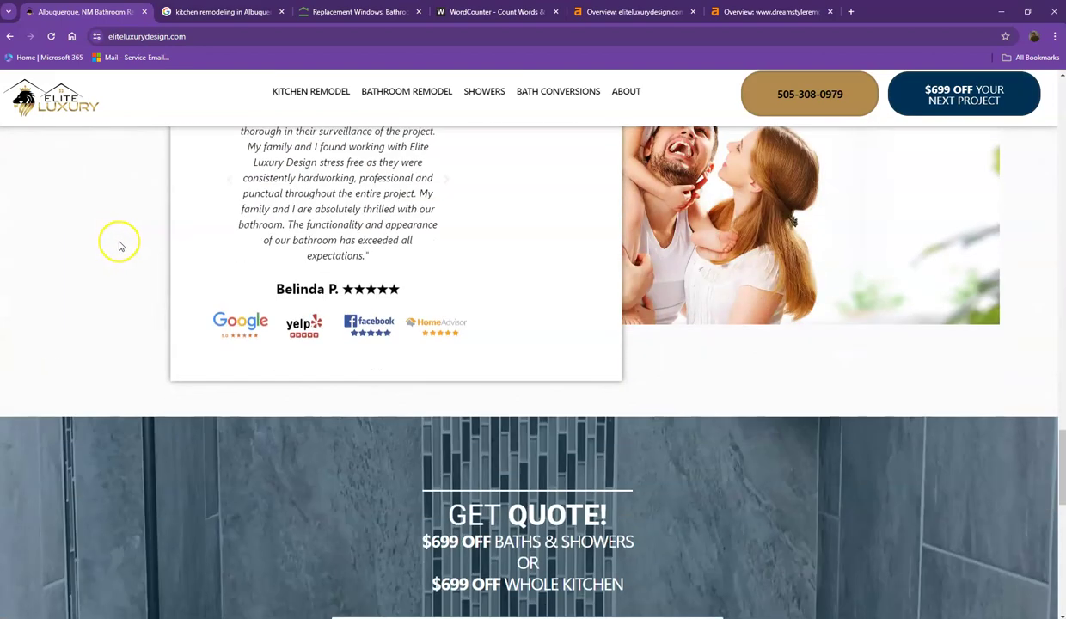
pyautogui.scroll(-4, 119, 244)
pyautogui.scroll(-4, 129, 241)
pyautogui.scroll(-2, 139, 237)
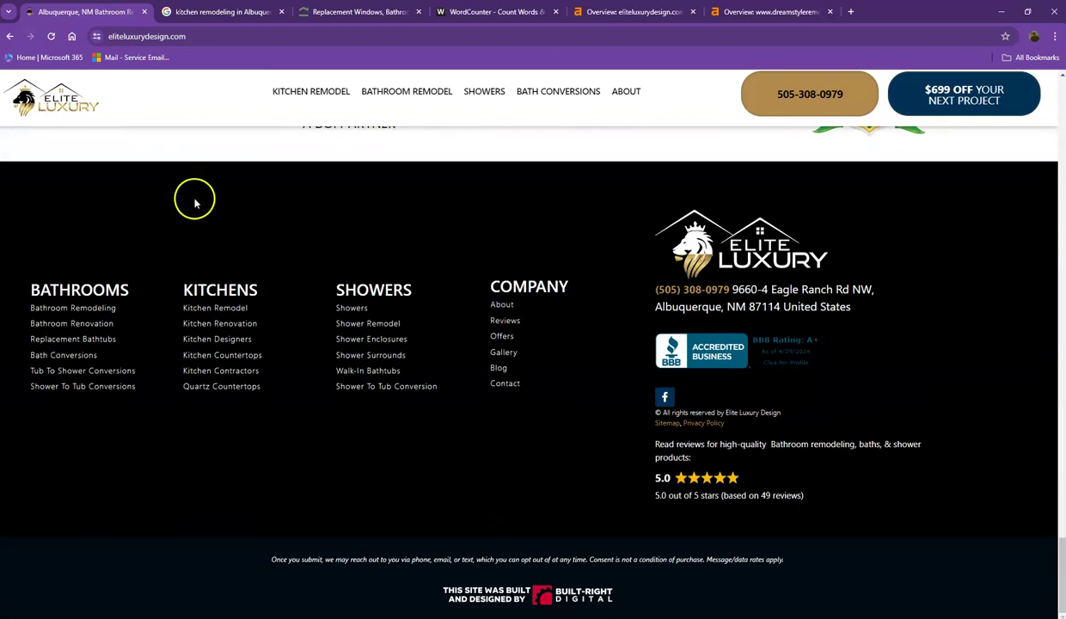
pyautogui.scroll(4, 255, 228)
pyautogui.scroll(5, 255, 231)
pyautogui.scroll(3, 257, 228)
pyautogui.scroll(5, 314, 173)
pyautogui.click(480, 16)
pyautogui.scroll(3, 283, 131)
# Step: Highlight the 983-word count, then move to the kitchen remodeling Albuquerque NM search results
pyautogui.moveTo(249, 123); pyautogui.dragTo(329, 121)
pyautogui.click(329, 120)
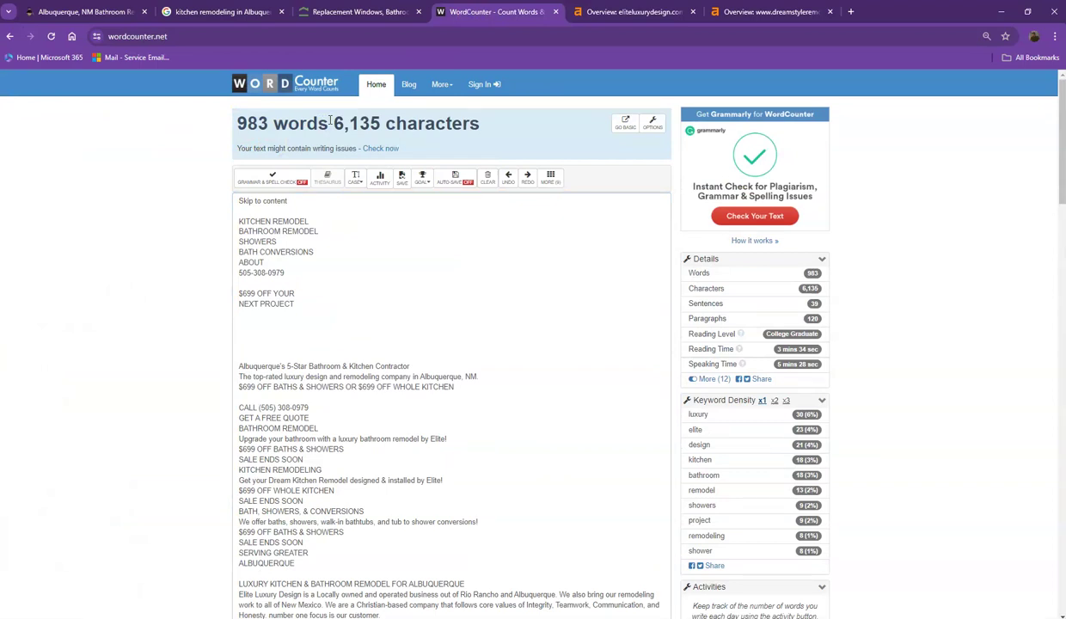
pyautogui.click(216, 14)
pyautogui.scroll(-1, 96, 220)
pyautogui.scroll(-2, 96, 220)
pyautogui.scroll(-2, 103, 258)
# Step: Select a result snippet and review the Albuquerque results, then return to the Elite Luxury kitchen remodel section
pyautogui.moveTo(131, 278); pyautogui.dragTo(323, 285)
pyautogui.scroll(-3, 103, 358)
pyautogui.scroll(-3, 105, 354)
pyautogui.scroll(-3, 105, 352)
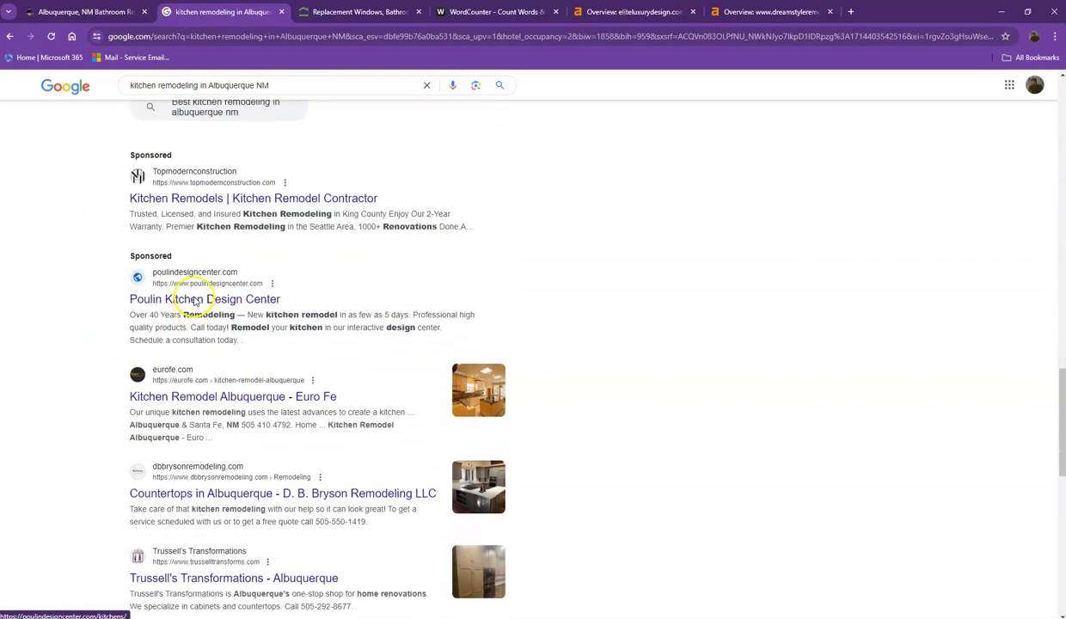
pyautogui.scroll(-10, 199, 284)
pyautogui.scroll(5, 198, 300)
pyautogui.scroll(3, 198, 300)
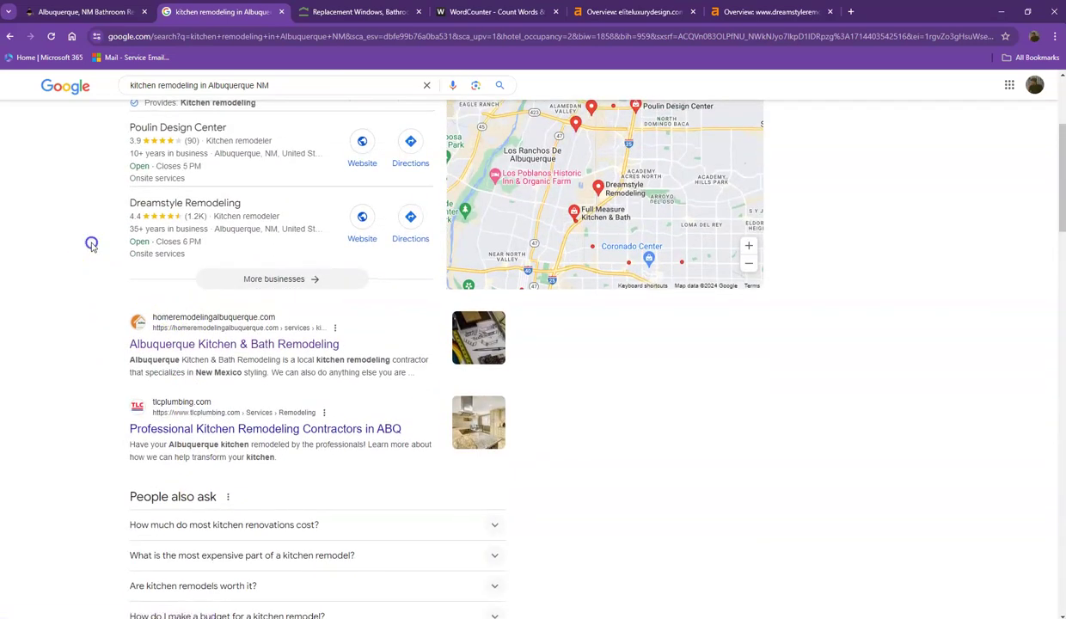
pyautogui.scroll(2, 86, 258)
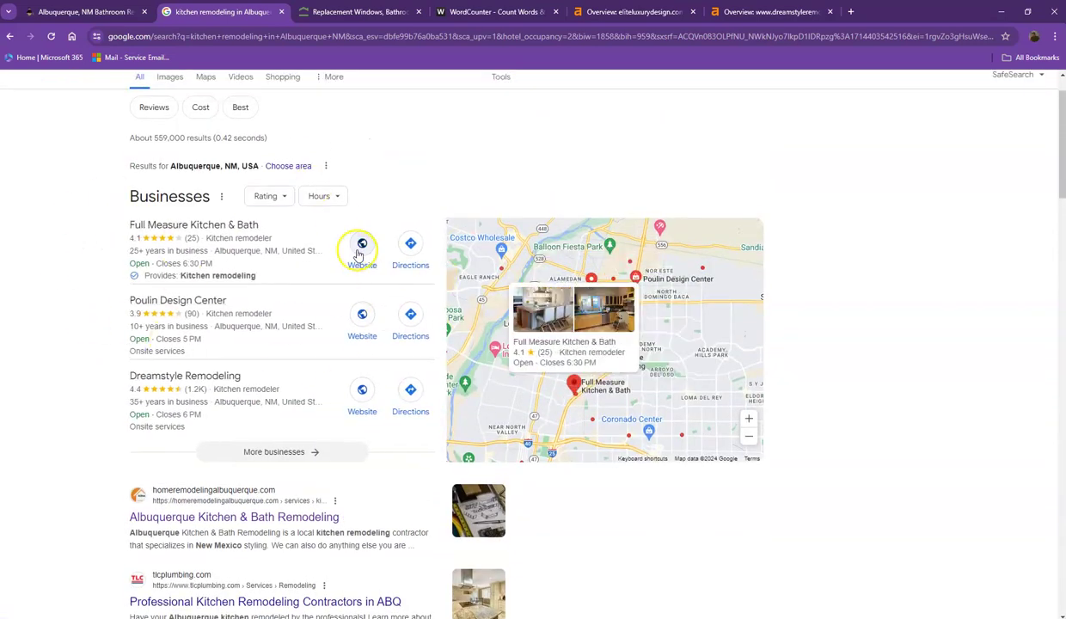
pyautogui.moveTo(602, 197)
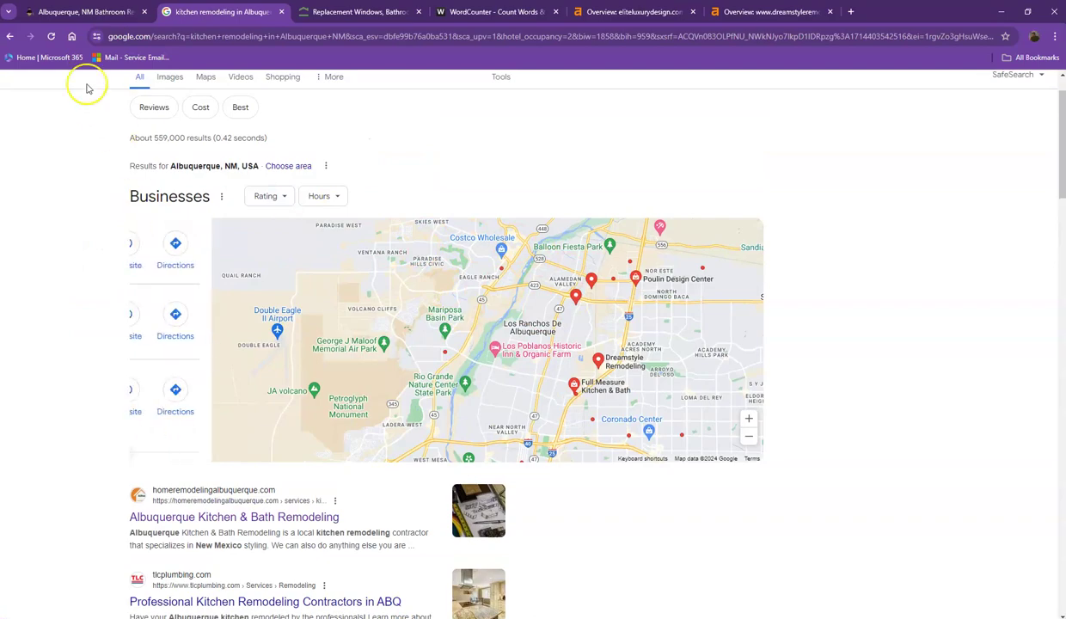
pyautogui.click(91, 12)
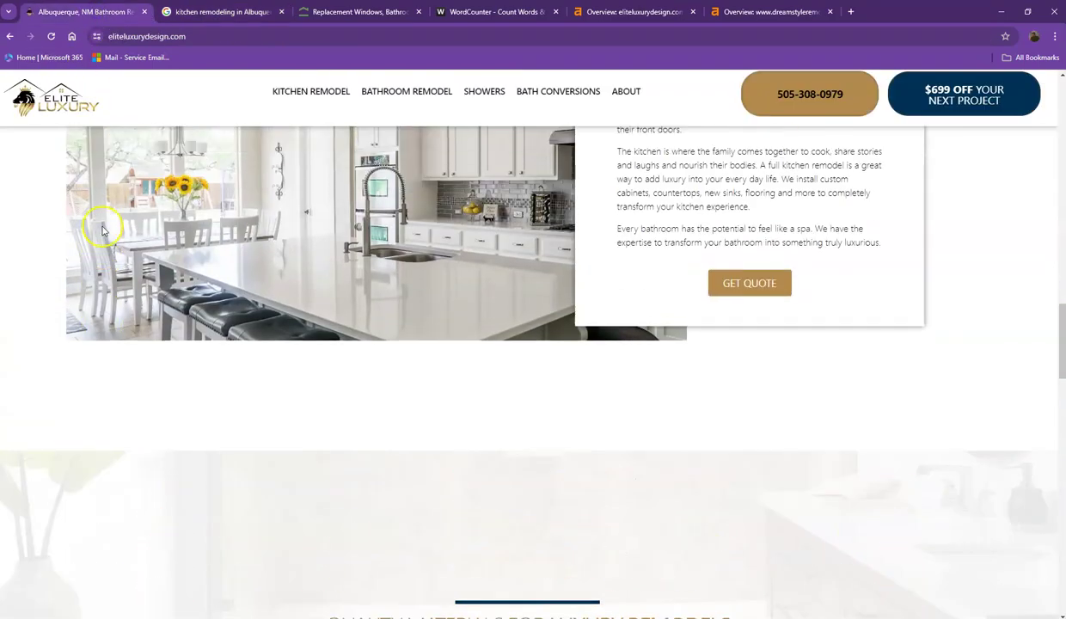
pyautogui.scroll(2, 99, 228)
pyautogui.scroll(3, 103, 230)
pyautogui.scroll(3, 103, 230)
pyautogui.scroll(3, 106, 230)
pyautogui.scroll(3, 106, 233)
pyautogui.scroll(3, 109, 236)
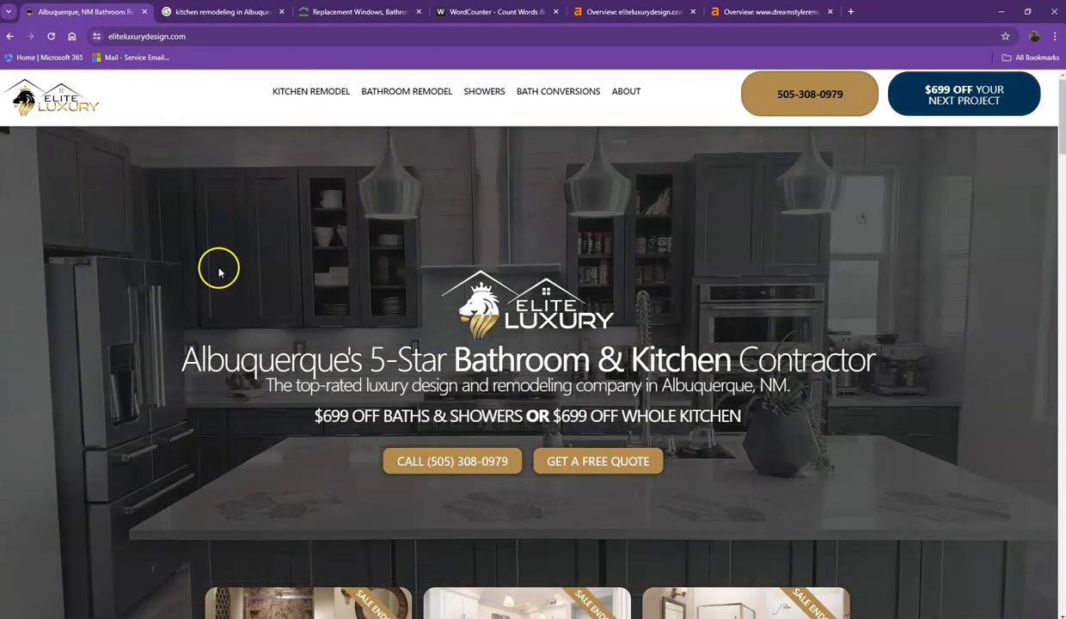
pyautogui.scroll(-2, 298, 295)
pyautogui.scroll(-2, 292, 297)
pyautogui.scroll(-2, 255, 304)
pyautogui.scroll(-4, 249, 307)
pyautogui.scroll(-5, 210, 303)
pyautogui.scroll(-3, 209, 305)
pyautogui.scroll(-4, 209, 307)
pyautogui.scroll(-5, 210, 304)
pyautogui.scroll(-4, 217, 288)
pyautogui.scroll(-4, 219, 285)
pyautogui.scroll(-4, 218, 289)
pyautogui.scroll(-3, 218, 290)
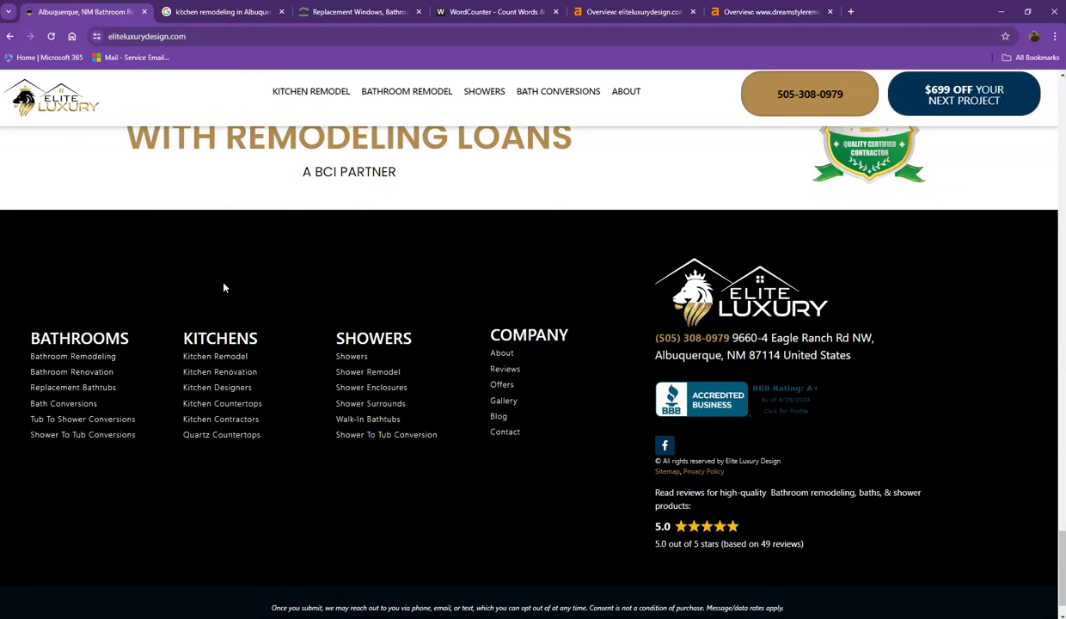
pyautogui.scroll(2, 222, 287)
pyautogui.scroll(3, 224, 287)
pyautogui.scroll(5, 226, 287)
pyautogui.scroll(3, 226, 287)
pyautogui.scroll(5, 226, 287)
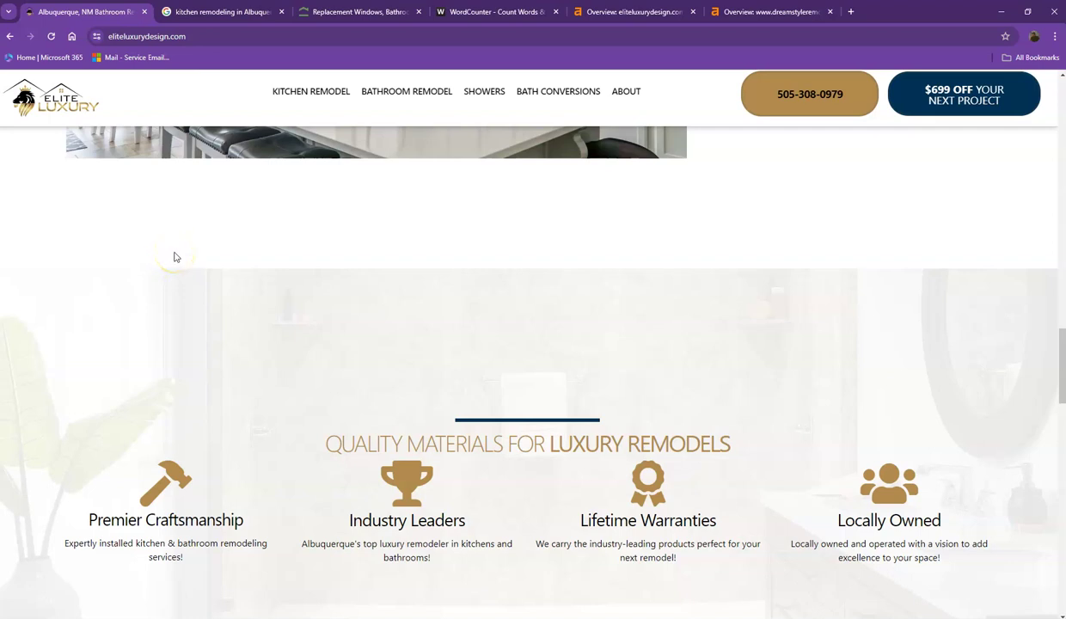
pyautogui.scroll(3, 174, 258)
pyautogui.scroll(3, 172, 275)
pyautogui.scroll(3, 171, 282)
pyautogui.scroll(3, 172, 286)
pyautogui.scroll(5, 172, 286)
pyautogui.scroll(5, 171, 285)
pyautogui.scroll(3, 171, 283)
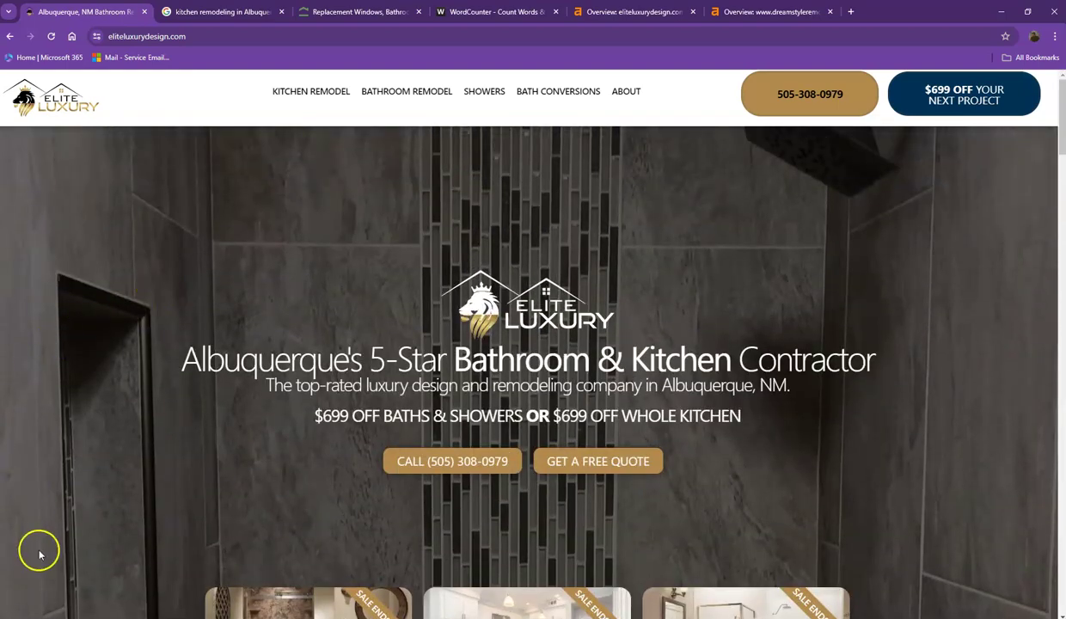